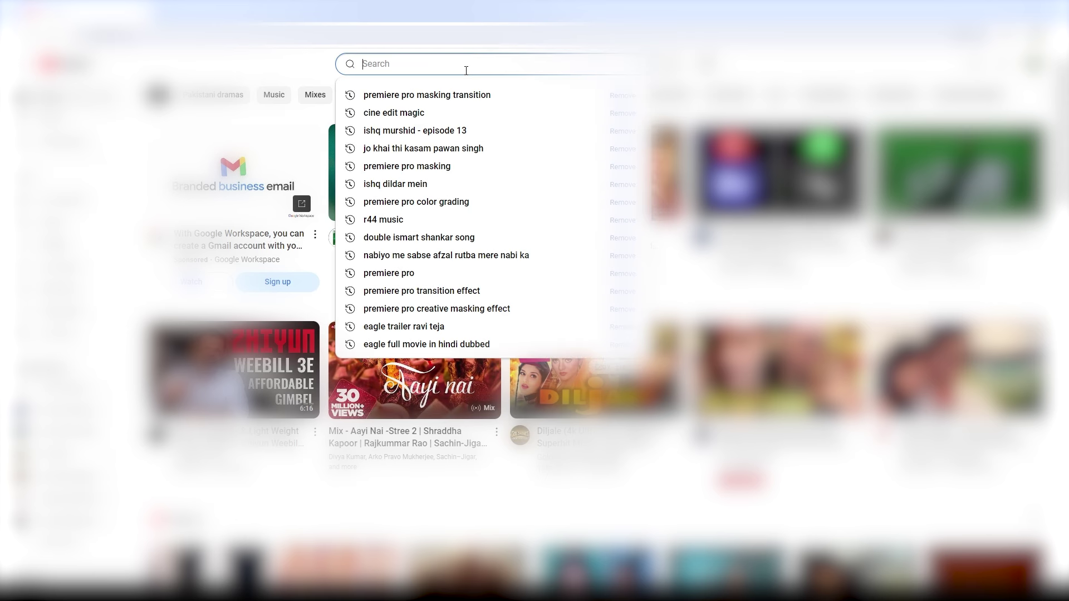
Search YouTube for 'wedding highlights 2024' and scroll down through the results.
{"action": "type", "text": "WEDDING HIGHLIGHTS"}
{"action": "left_click", "coordinate": [448, 94]}
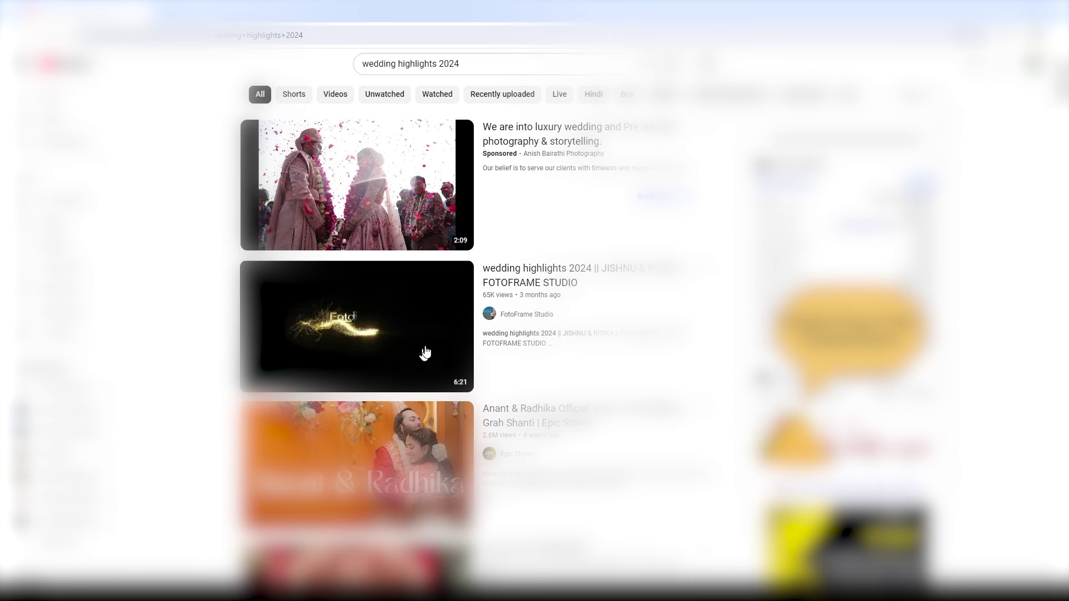
{"action": "scroll", "coordinate": [393, 336], "scroll_direction": "down", "scroll_amount": 3}
{"action": "scroll", "coordinate": [356, 345], "scroll_direction": "down", "scroll_amount": 2}
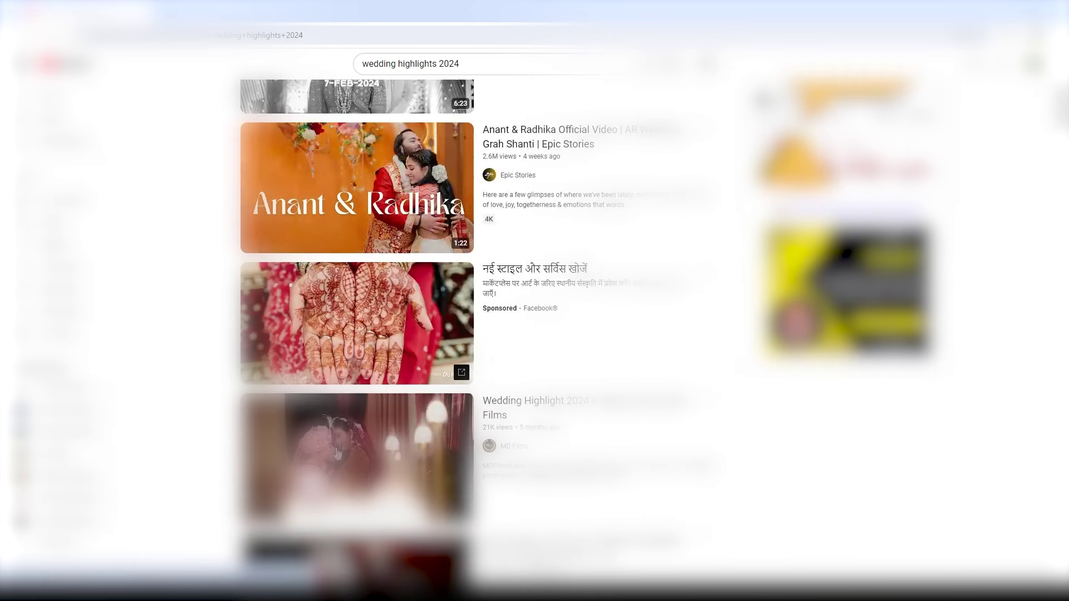
{"action": "scroll", "coordinate": [380, 417], "scroll_direction": "down", "scroll_amount": 4}
{"action": "scroll", "coordinate": [380, 416], "scroll_direction": "down", "scroll_amount": 4}
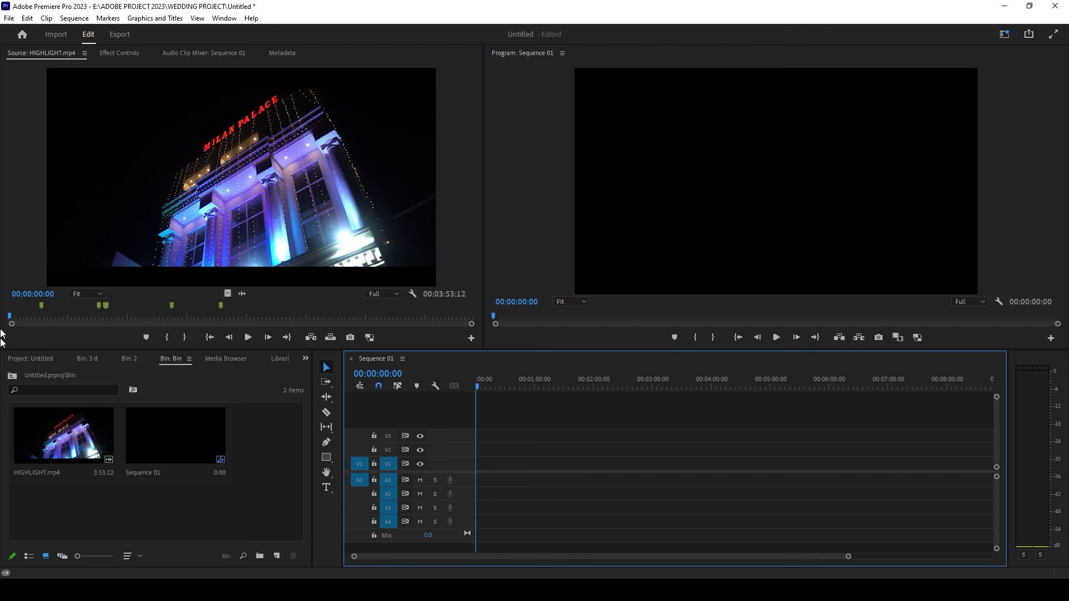
Load HIGHLIGHT.mp4 in the Source Monitor and drag it onto V1/A1 at the start of Sequence 01.
{"action": "left_click", "coordinate": [46, 431]}
{"action": "double_click", "coordinate": [46, 432]}
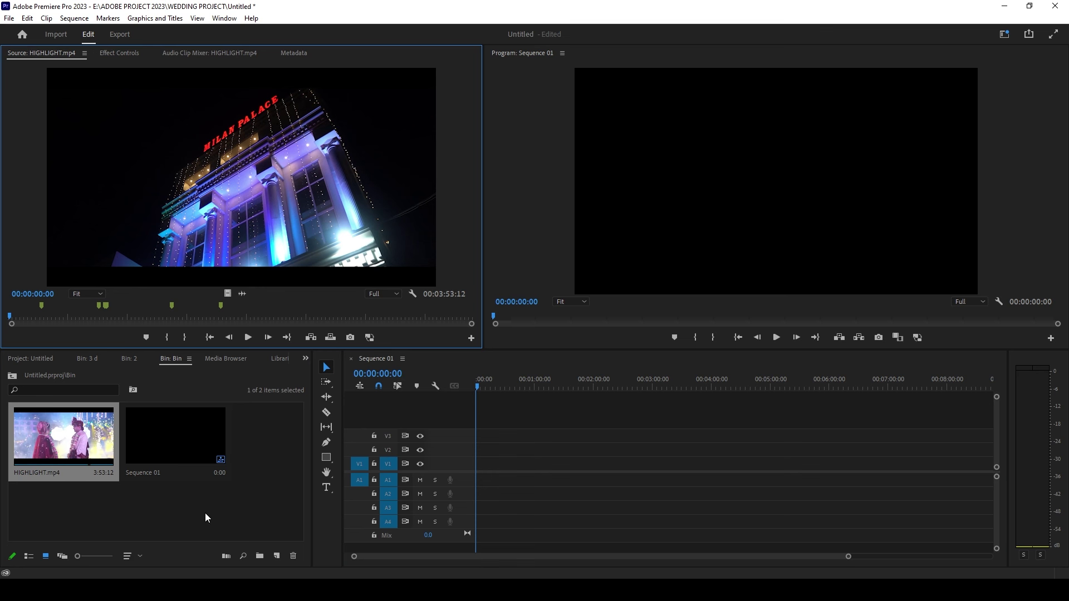
{"action": "left_click_drag", "start_coordinate": [199, 181], "coordinate": [552, 455]}
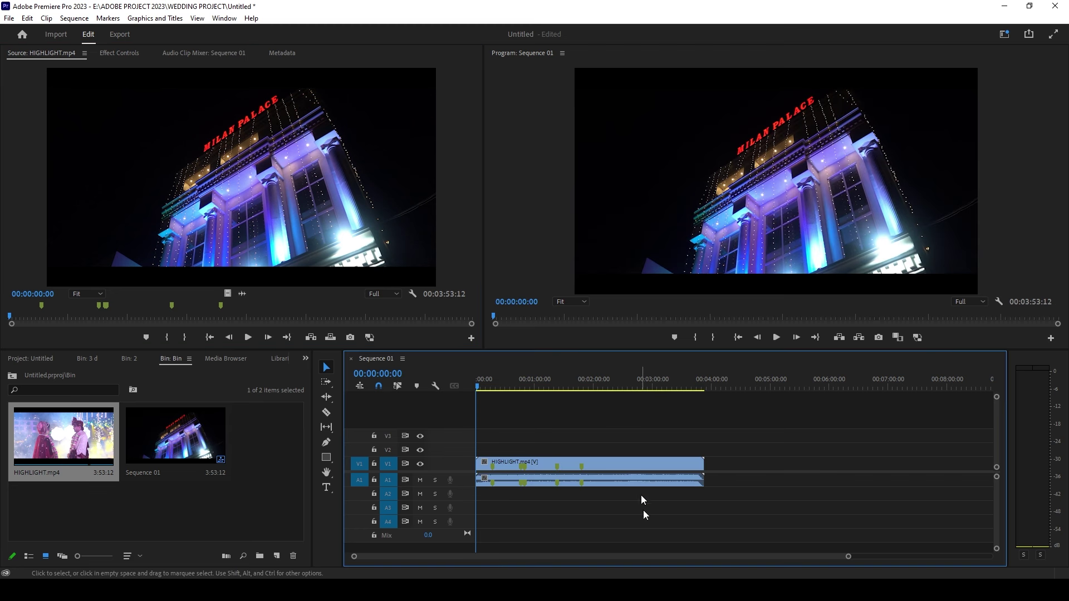
{"action": "left_click_drag", "start_coordinate": [848, 556], "coordinate": [559, 556]}
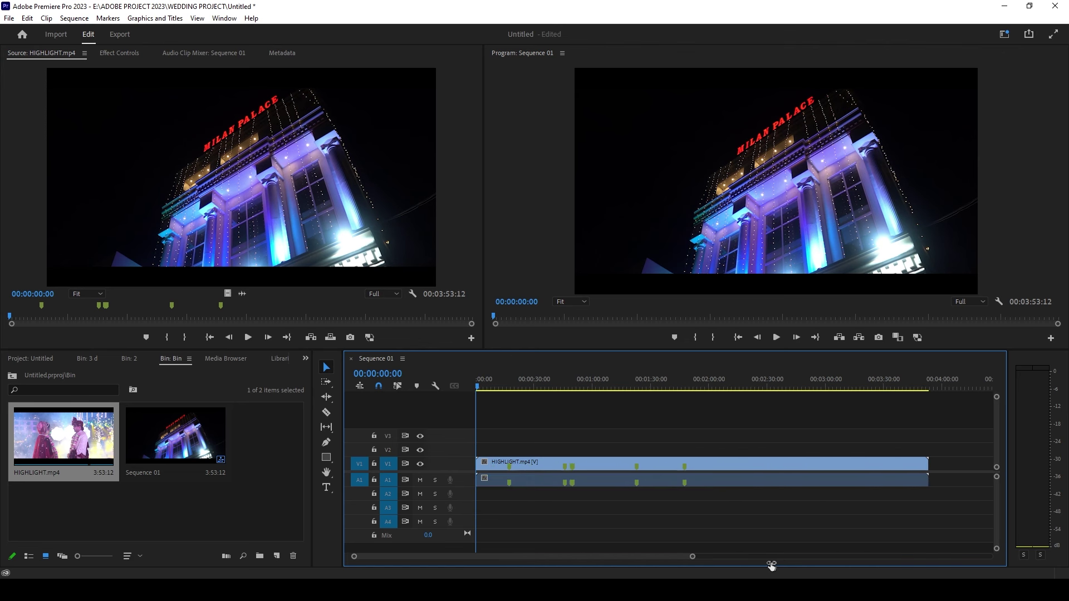
{"action": "left_click", "coordinate": [536, 467]}
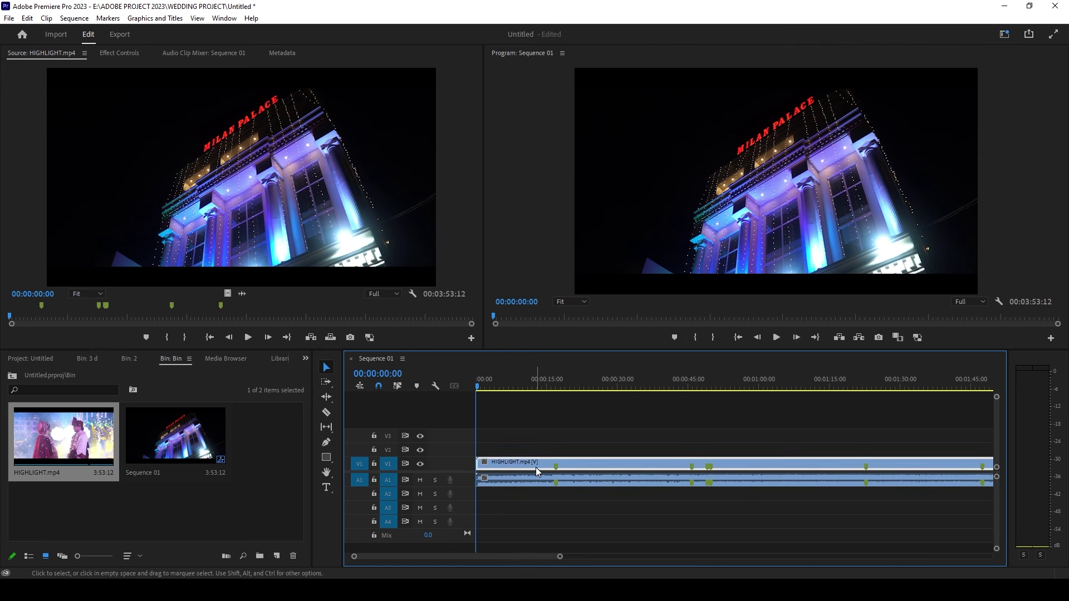
{"action": "left_click_drag", "start_coordinate": [560, 557], "coordinate": [638, 556]}
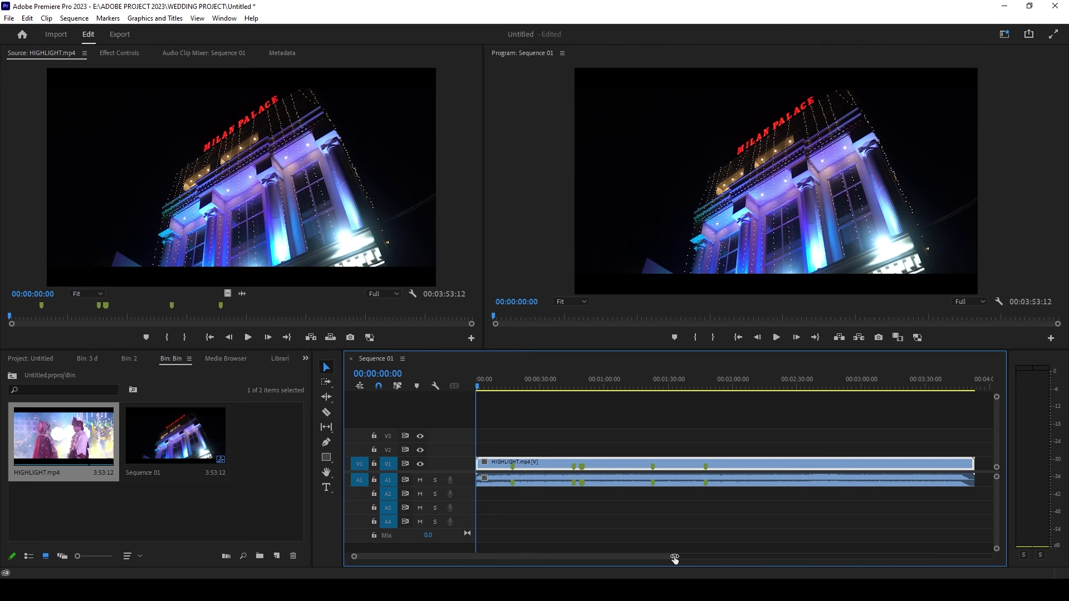
Run Scene Edit Detection on the V1 clip with 'Apply a cut at each detected cut point' enabled.
{"action": "right_click", "coordinate": [501, 469]}
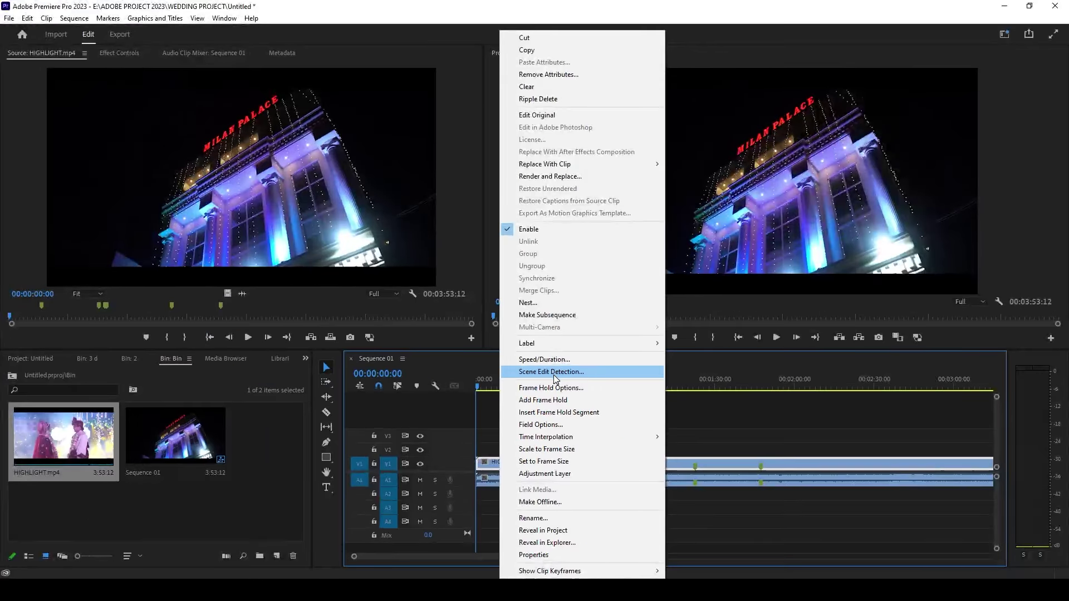
{"action": "left_click", "coordinate": [554, 376]}
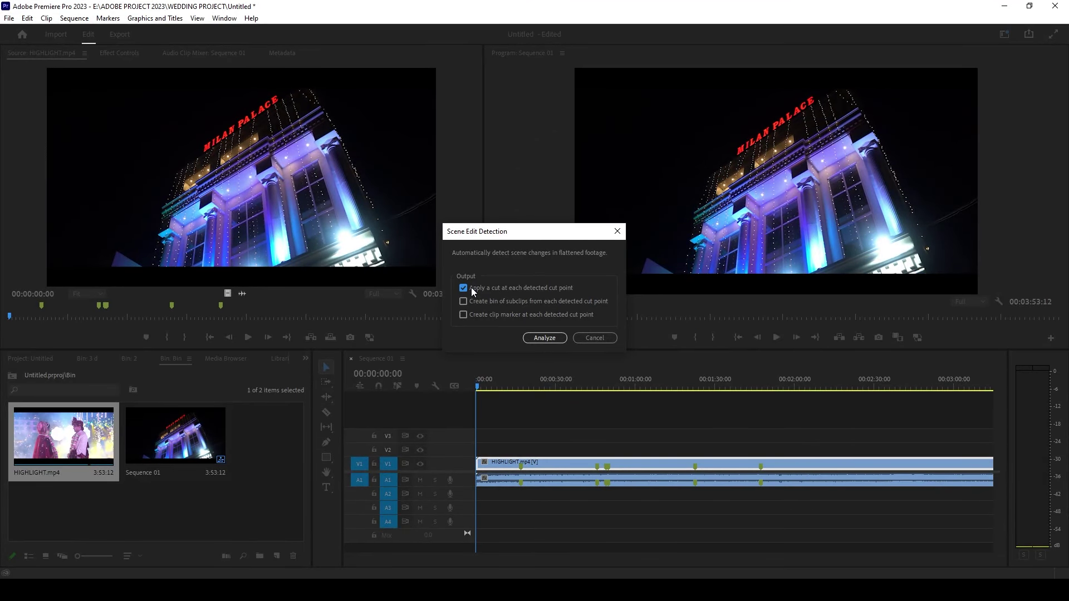
{"action": "left_click", "coordinate": [544, 338]}
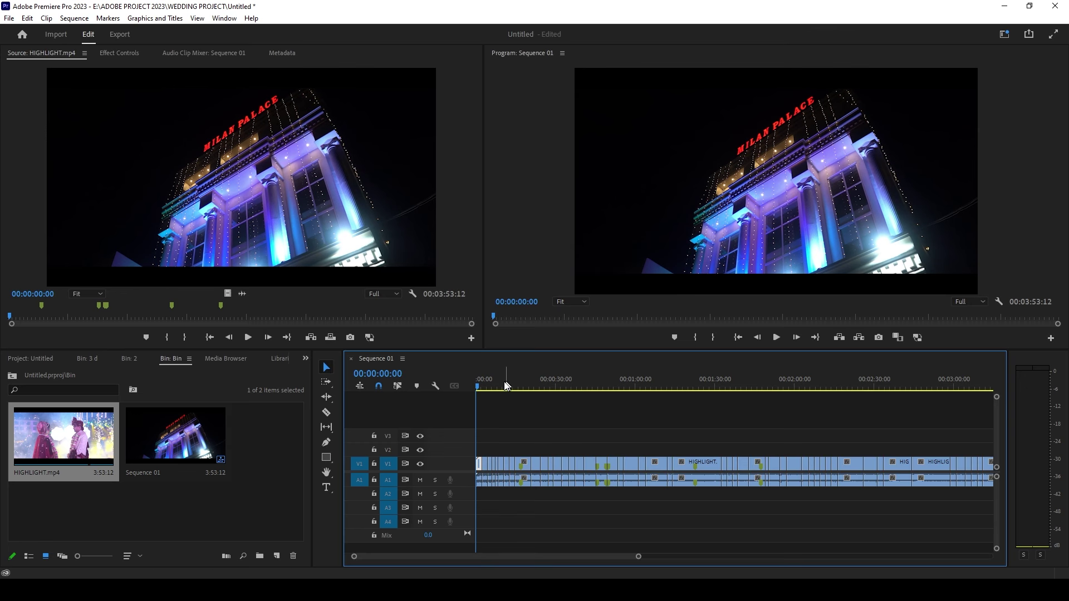
Zoom into the first 20 seconds, play back the opening scene clips, and park the playhead at 00:00:02:00.
{"action": "left_click_drag", "start_coordinate": [638, 558], "coordinate": [539, 558]}
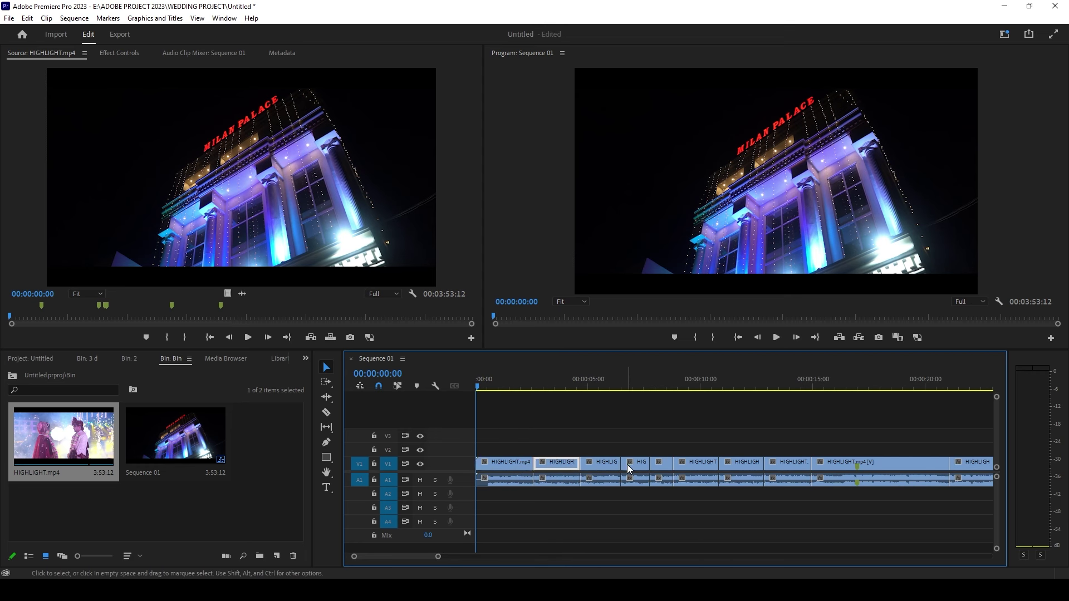
{"action": "left_click", "coordinate": [755, 466]}
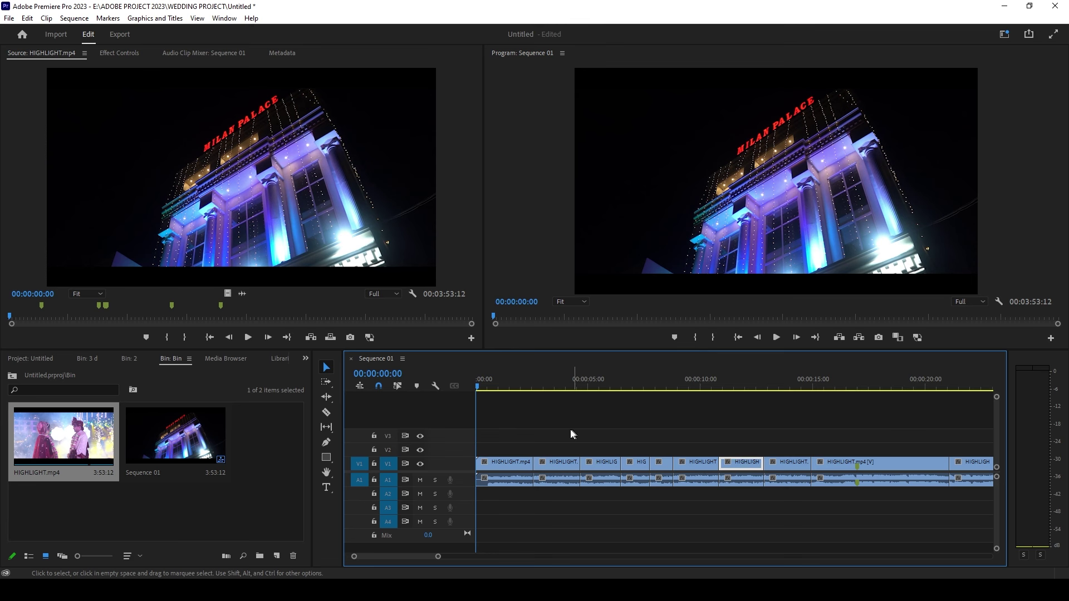
{"action": "key", "text": "space"}
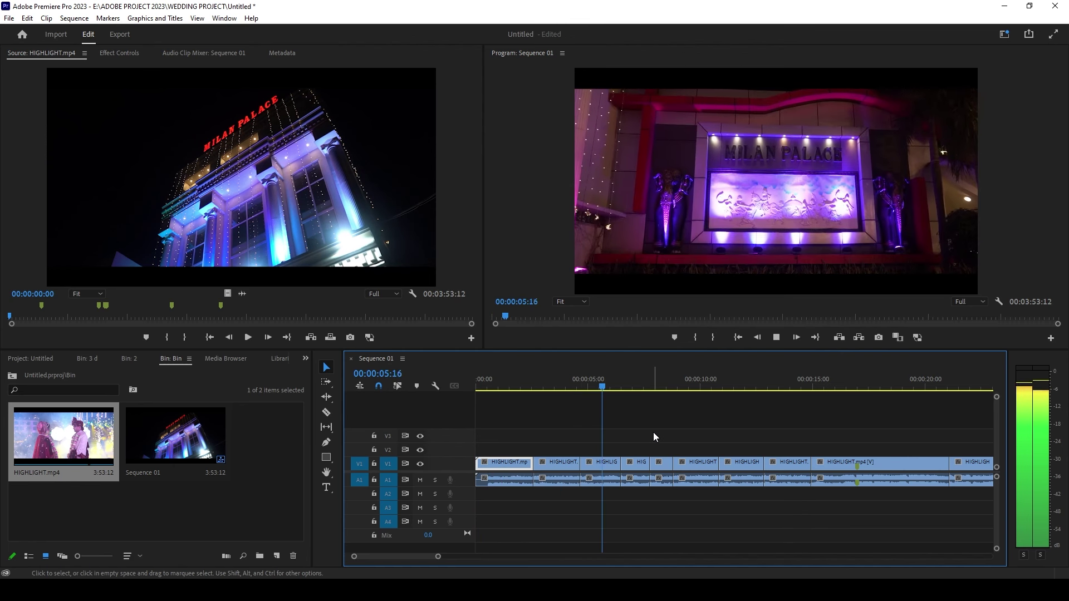
{"action": "key", "text": "space"}
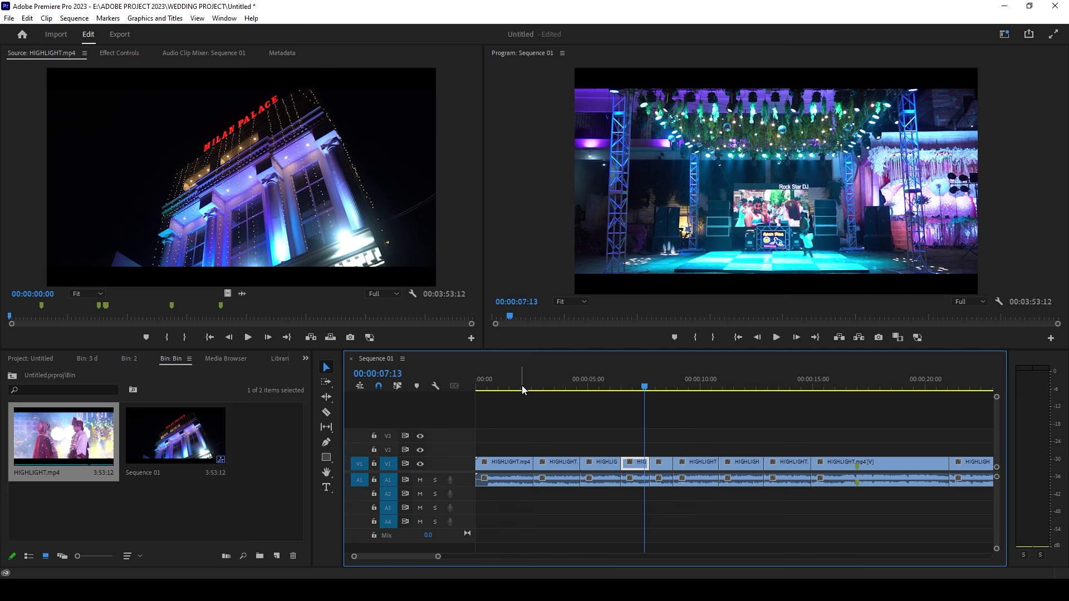
{"action": "left_click", "coordinate": [523, 385]}
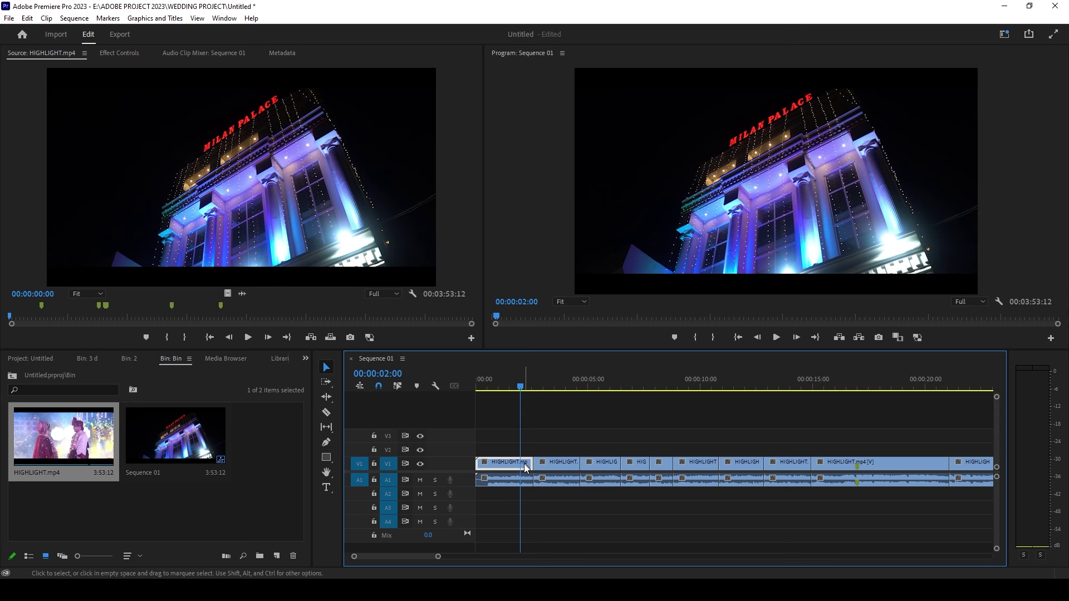
{"action": "key", "text": "ctrl+r"}
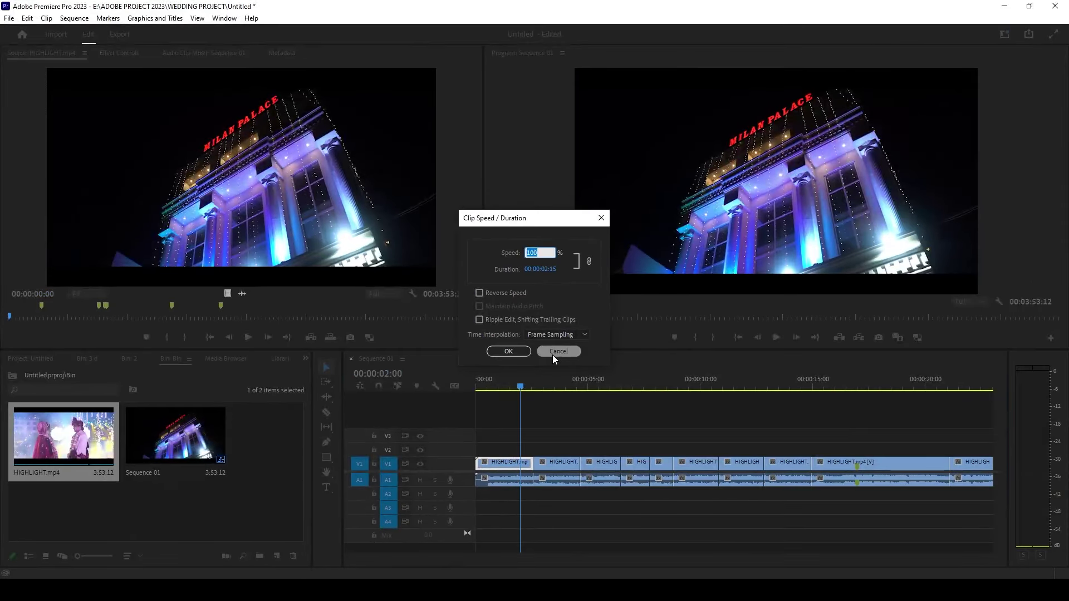
{"action": "left_click", "coordinate": [552, 353]}
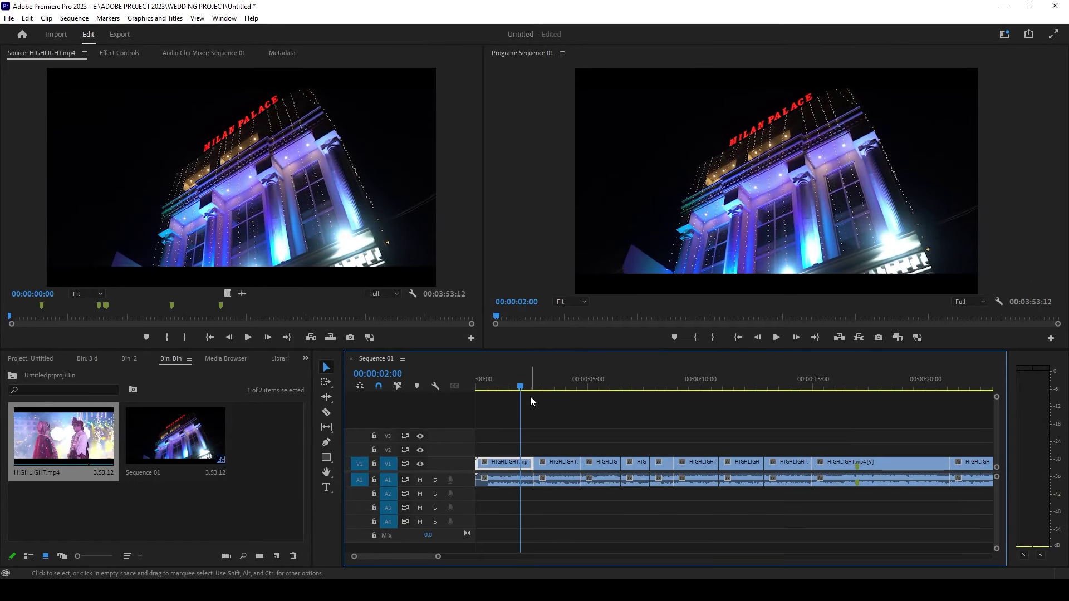
{"action": "left_click_drag", "start_coordinate": [438, 556], "coordinate": [416, 557]}
{"action": "key", "text": "space"}
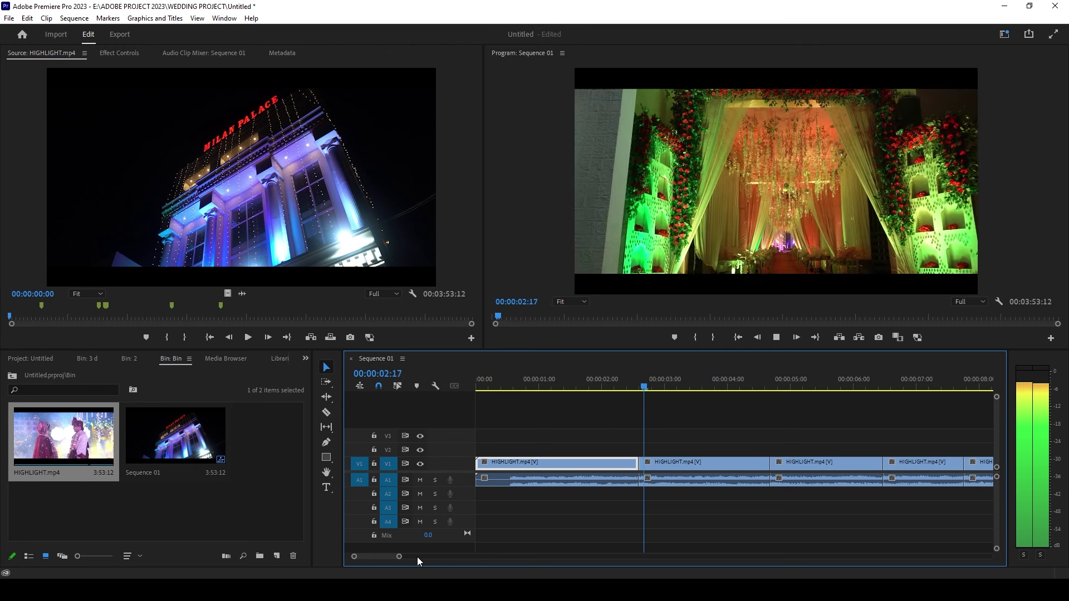
{"action": "left_click_drag", "start_coordinate": [644, 385], "coordinate": [640, 381]}
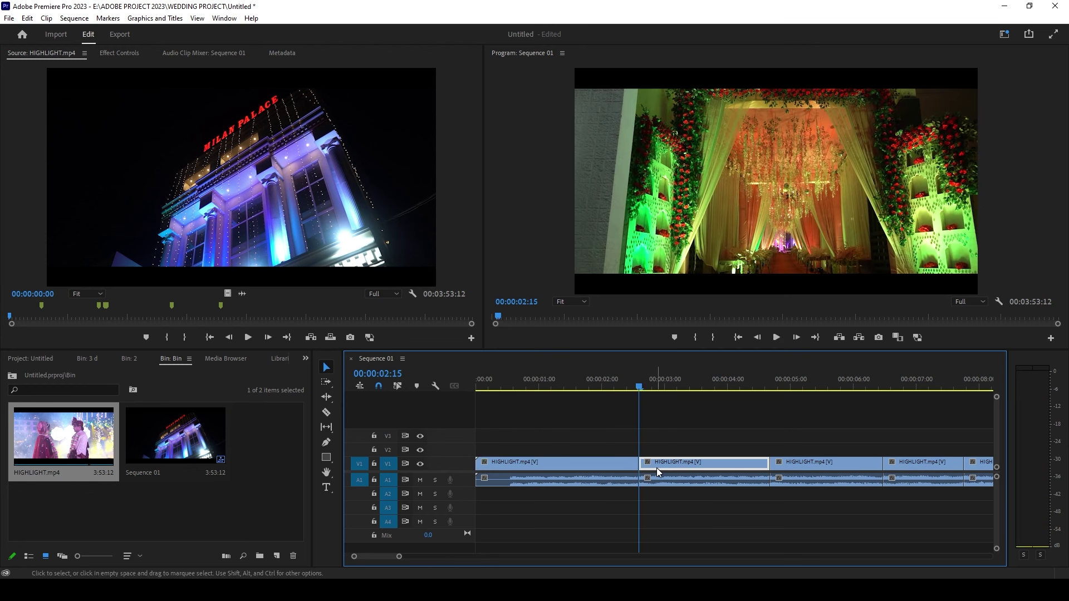
{"action": "left_click", "coordinate": [634, 469]}
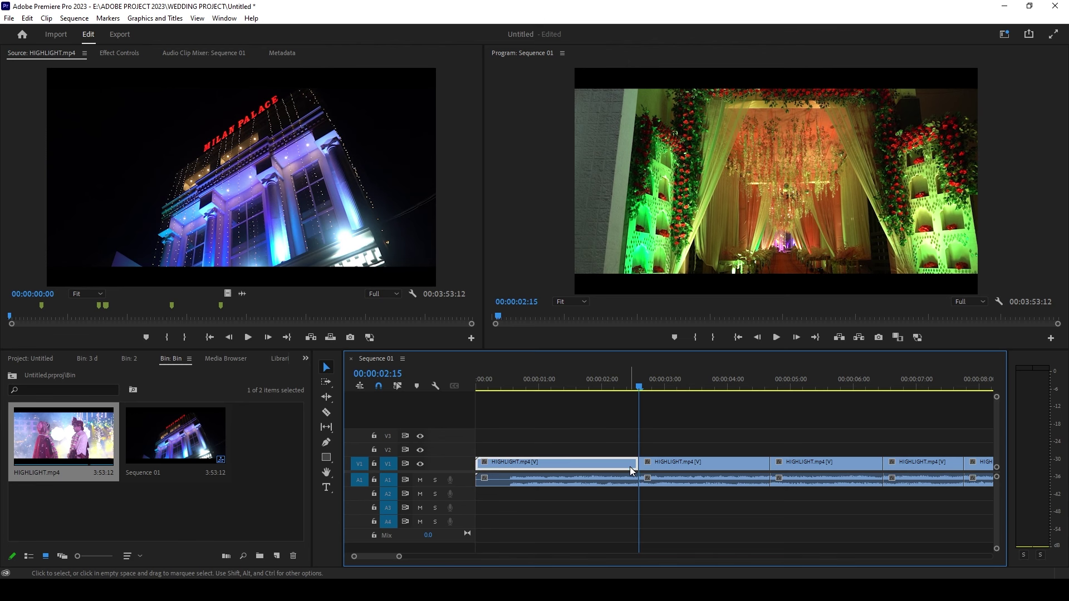
{"action": "left_click", "coordinate": [649, 463]}
{"action": "key", "text": "ctrl+r"}
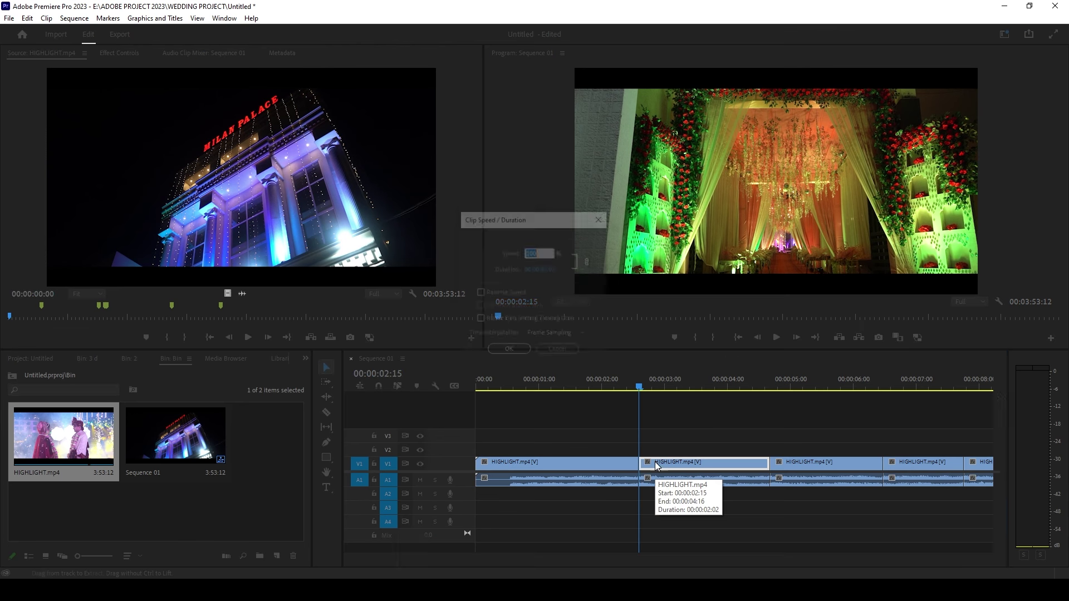
{"action": "left_click", "coordinate": [515, 353]}
{"action": "key", "text": "space"}
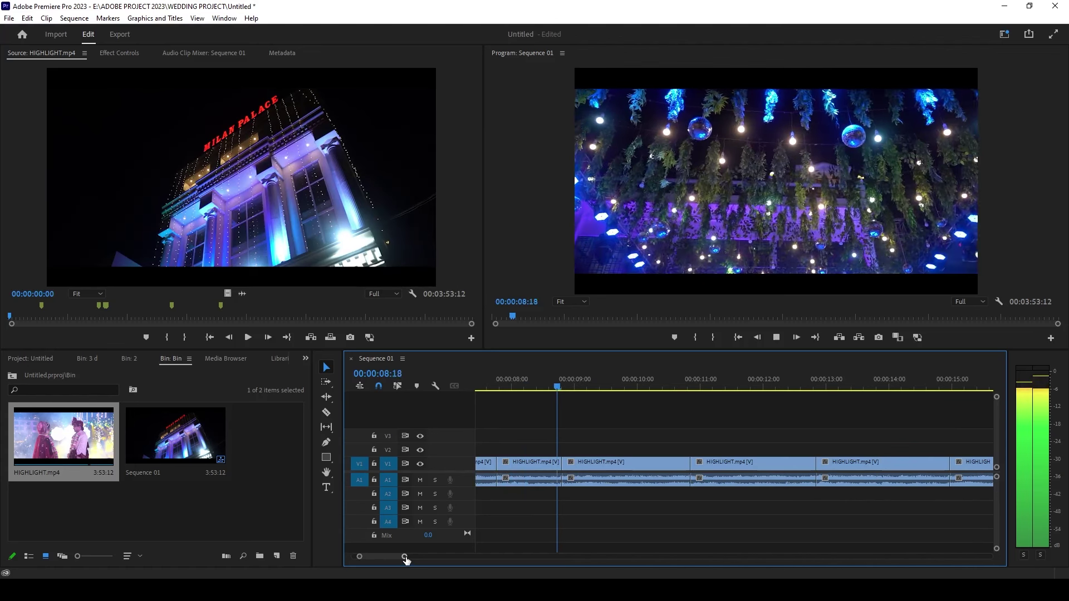
{"action": "left_click", "coordinate": [682, 464]}
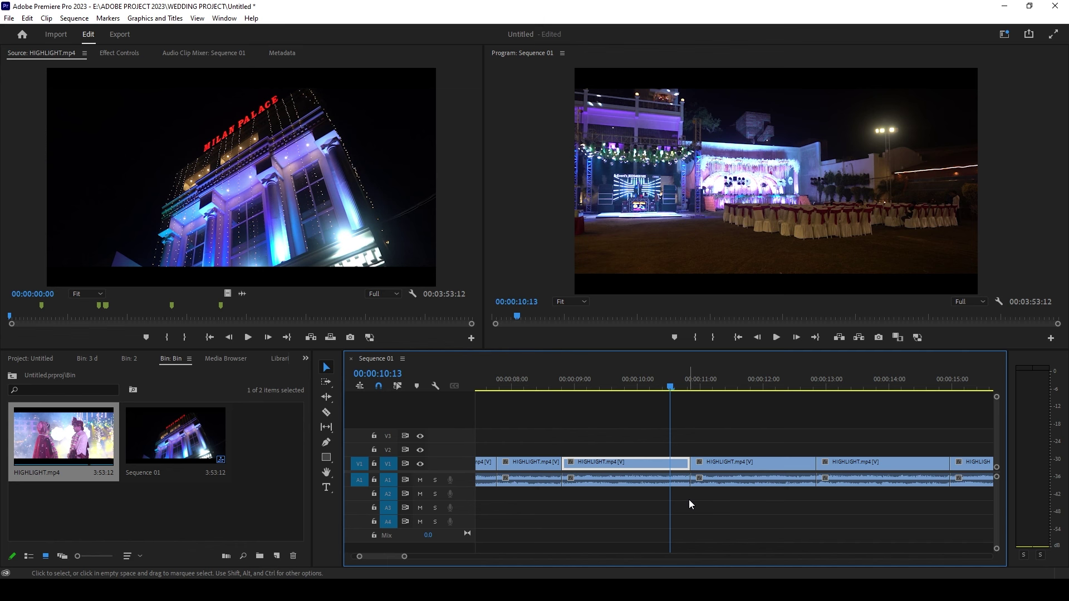
{"action": "left_click", "coordinate": [713, 480]}
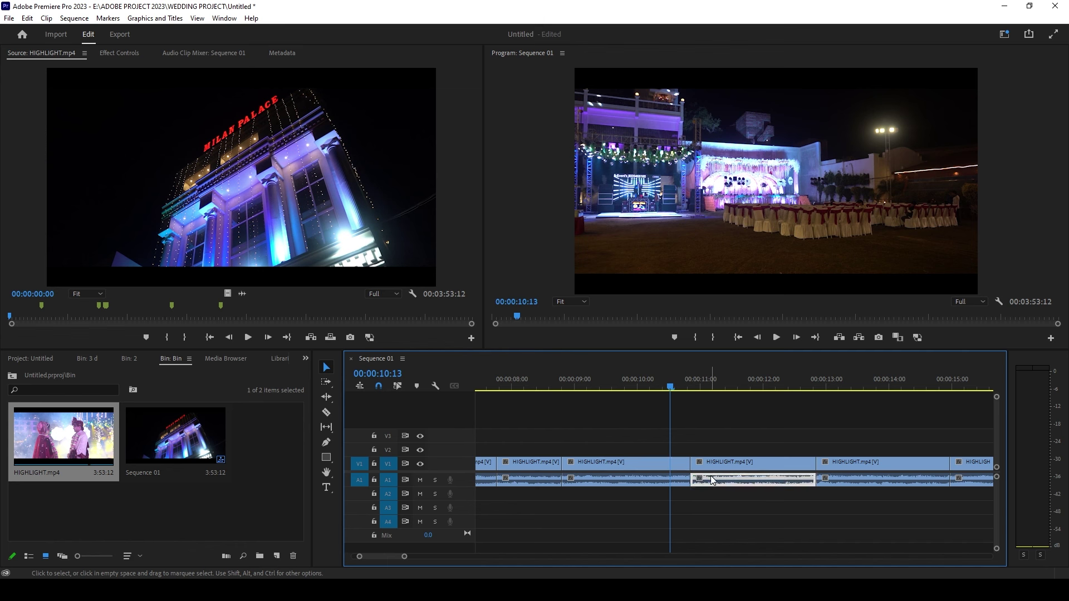
{"action": "left_click", "coordinate": [705, 466]}
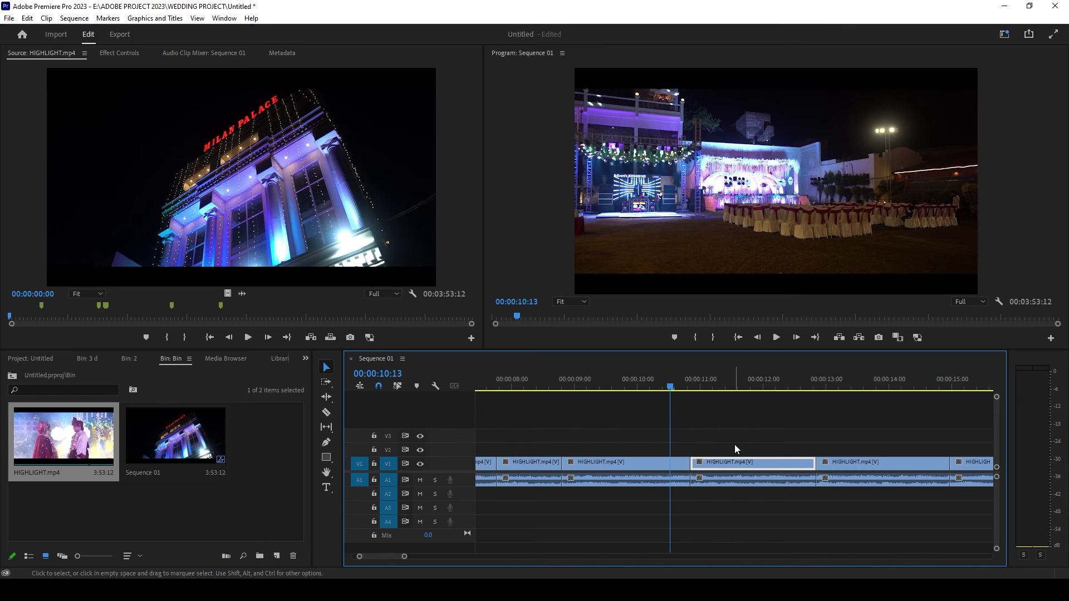
{"action": "key", "text": "space"}
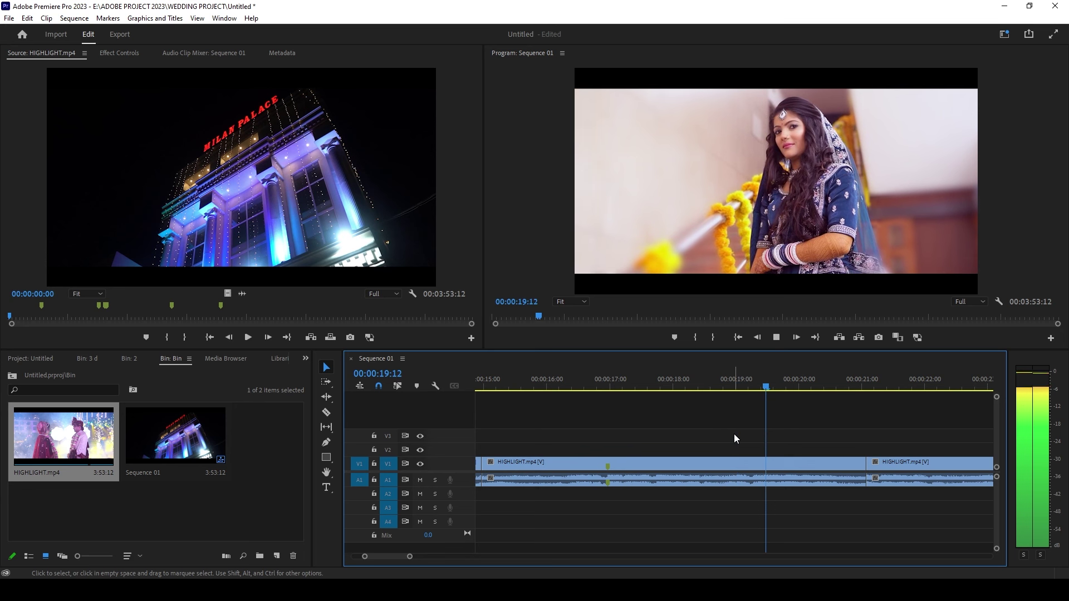
{"action": "left_click", "coordinate": [669, 462]}
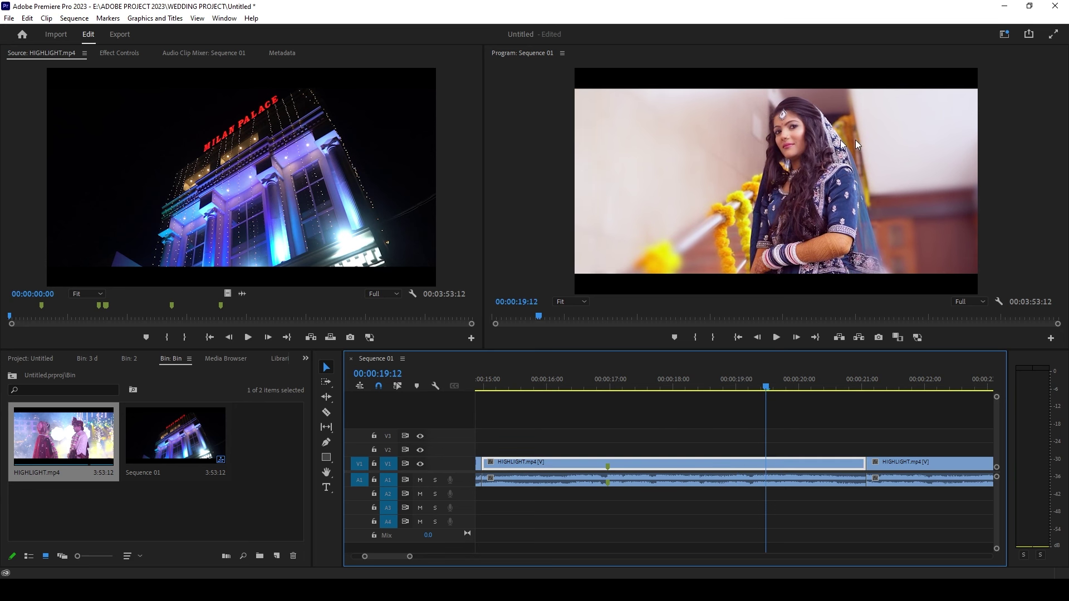
{"action": "left_click", "coordinate": [606, 380]}
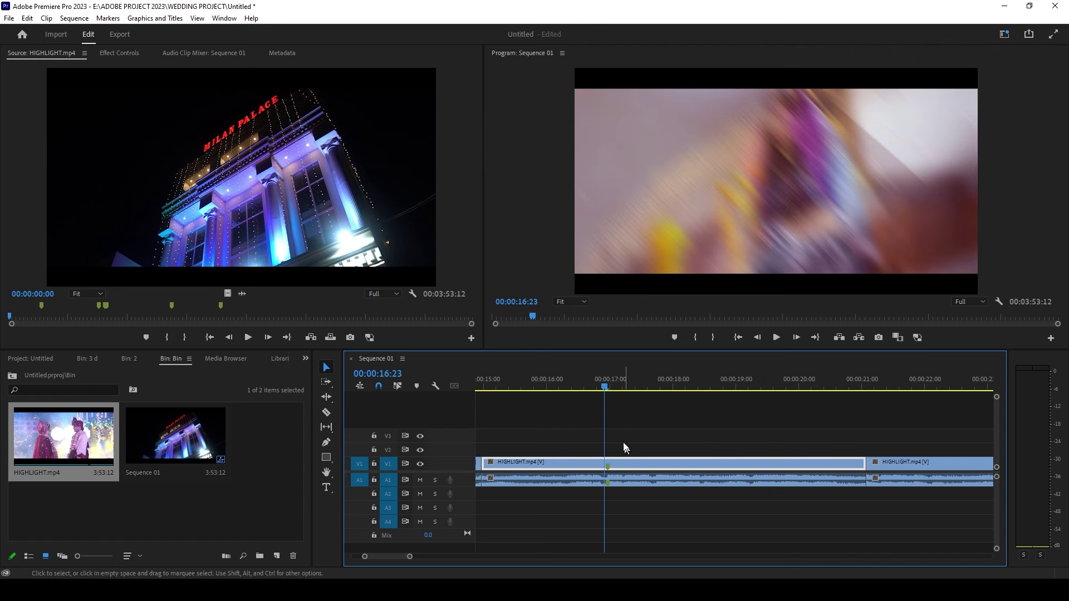
Razor the long HIGHLIGHT clip at 00:00:16:23, return to Selection, and play from the cut.
{"action": "key", "text": "c"}
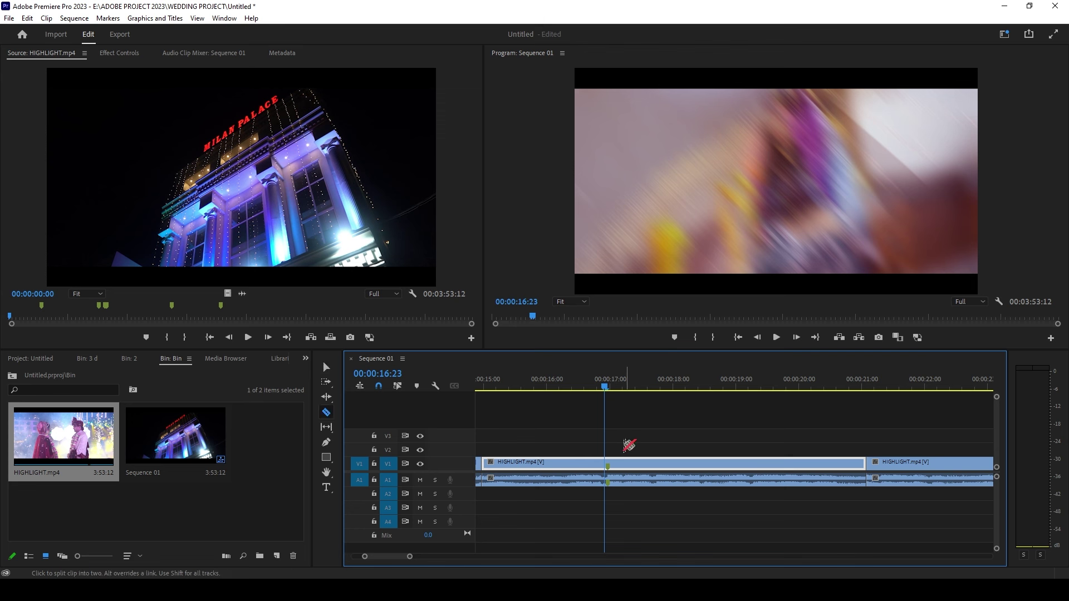
{"action": "left_click", "coordinate": [609, 464]}
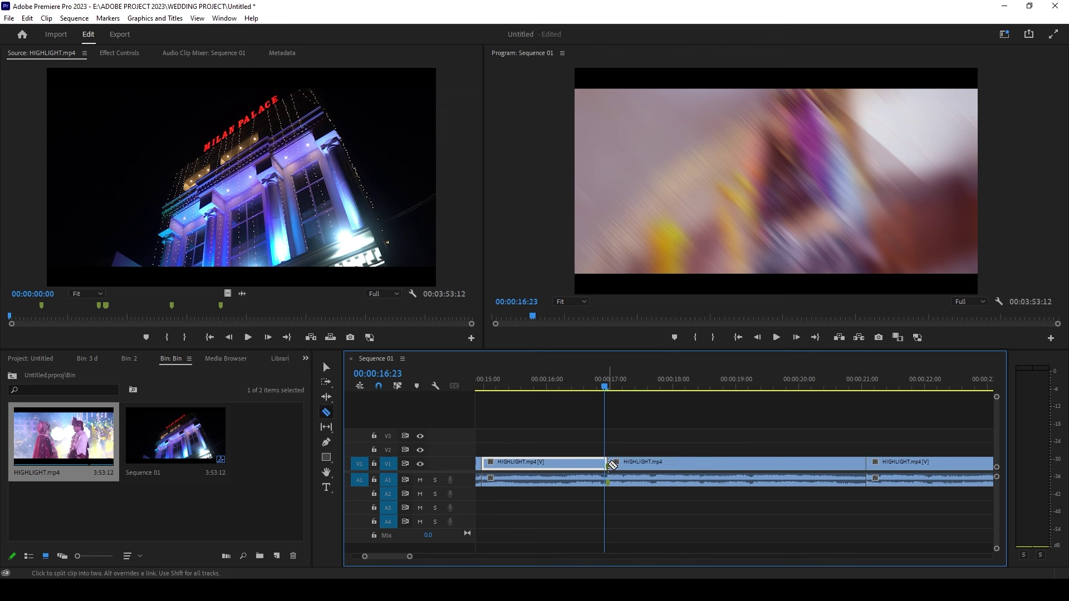
{"action": "key", "text": "v"}
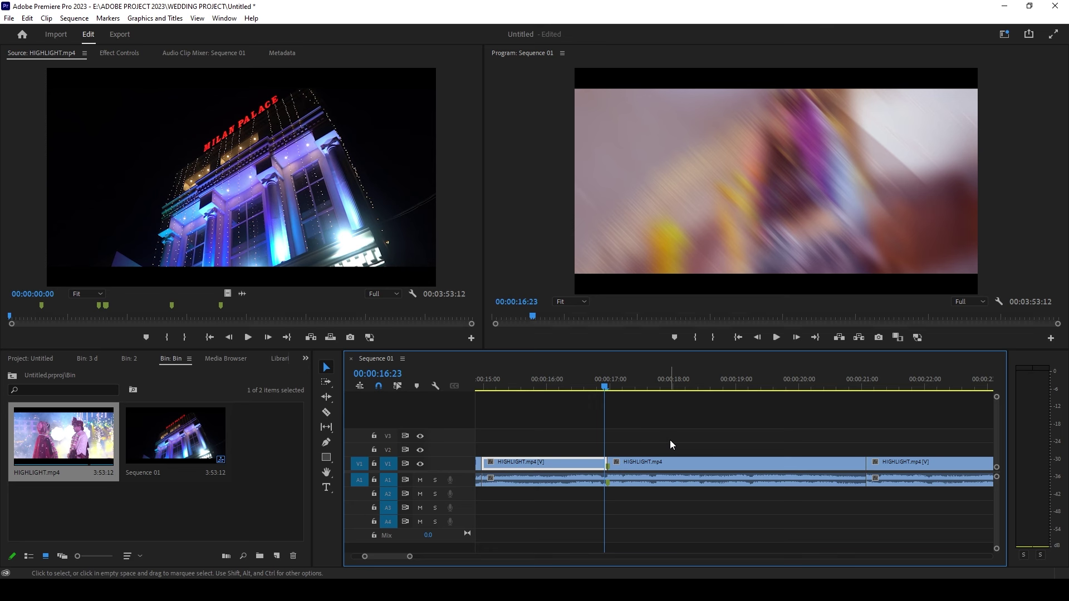
{"action": "key", "text": "space"}
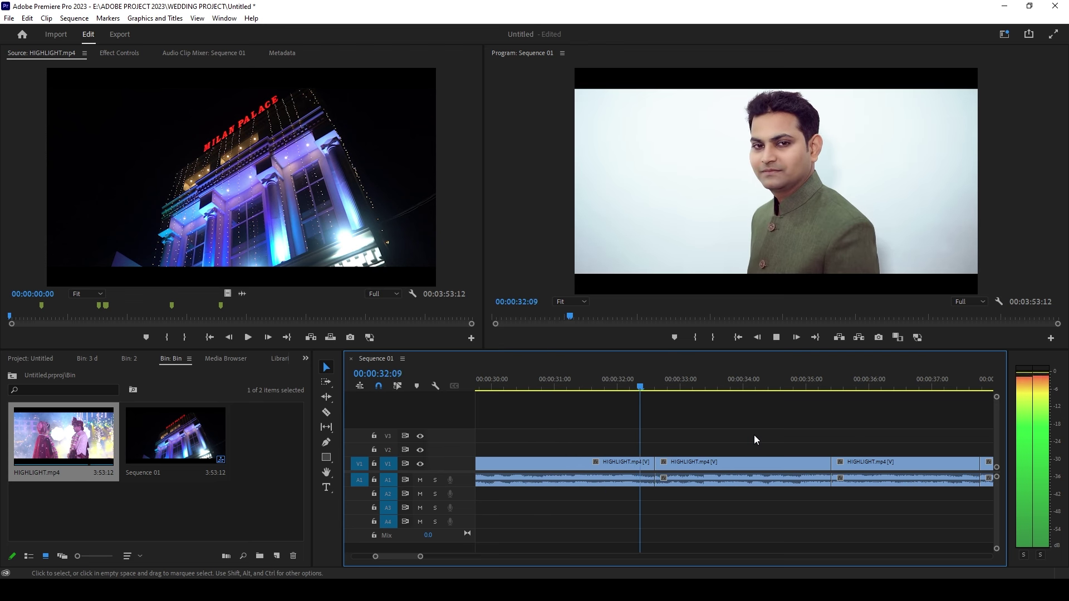
{"action": "key", "text": "space"}
{"action": "key", "text": "d"}
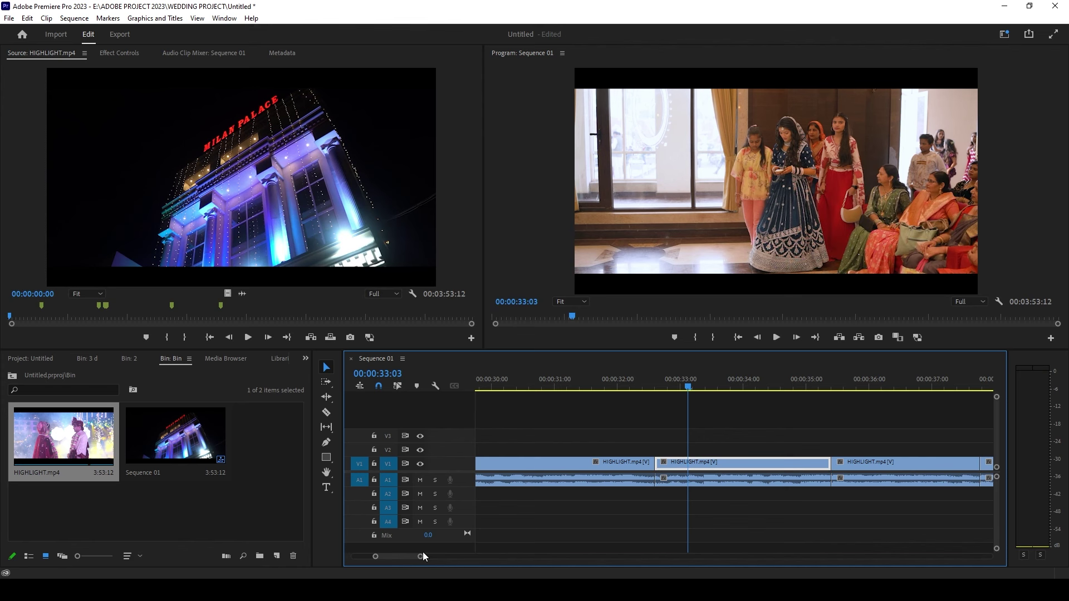
{"action": "left_click_drag", "start_coordinate": [423, 559], "coordinate": [717, 558]}
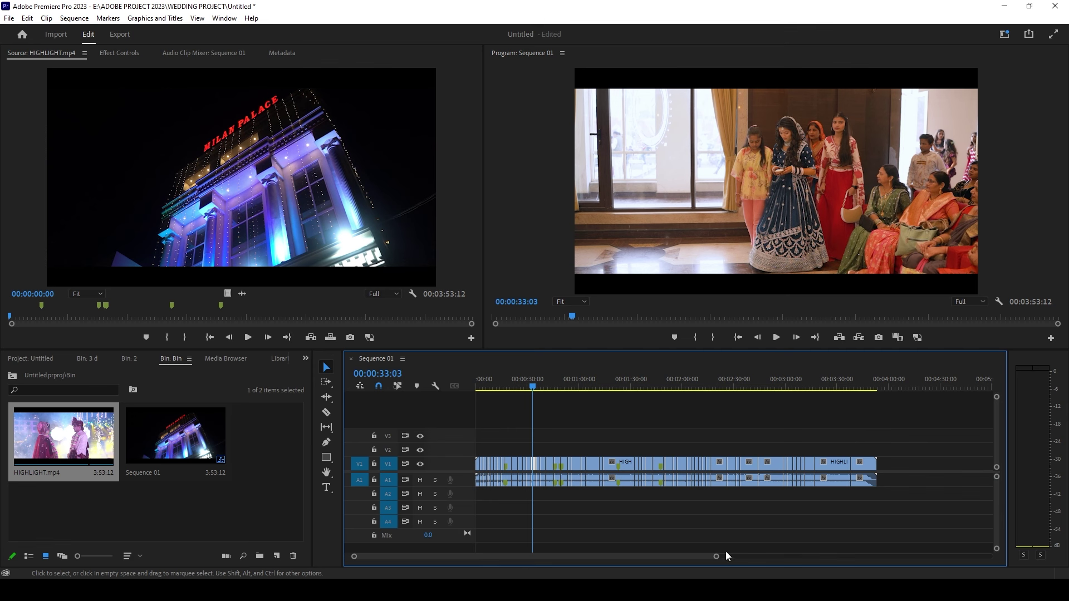
{"action": "scroll", "coordinate": [698, 558], "scroll_direction": "up", "scroll_amount": 3}
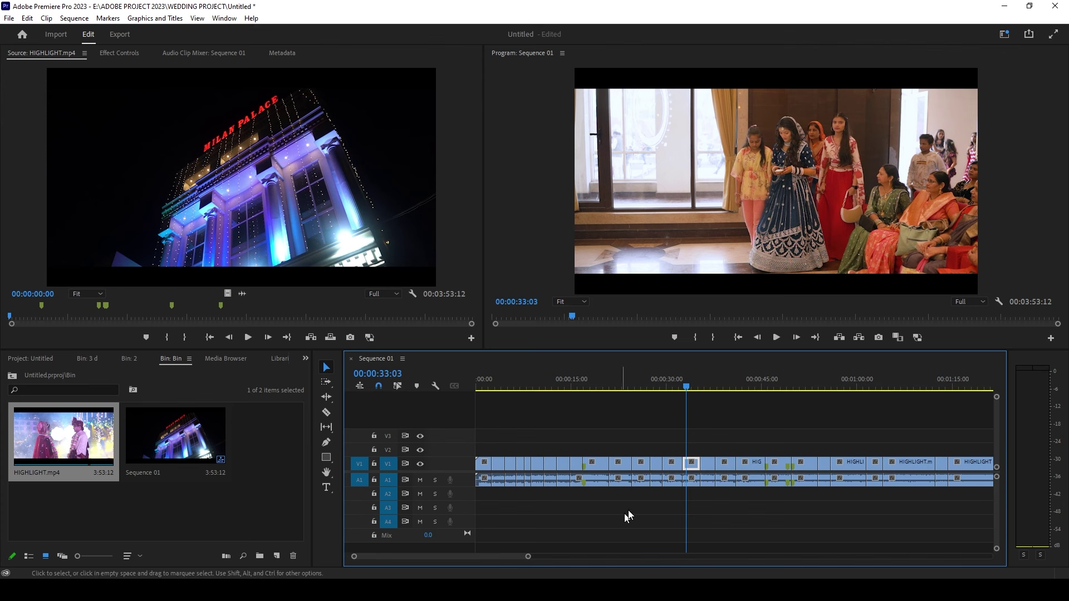
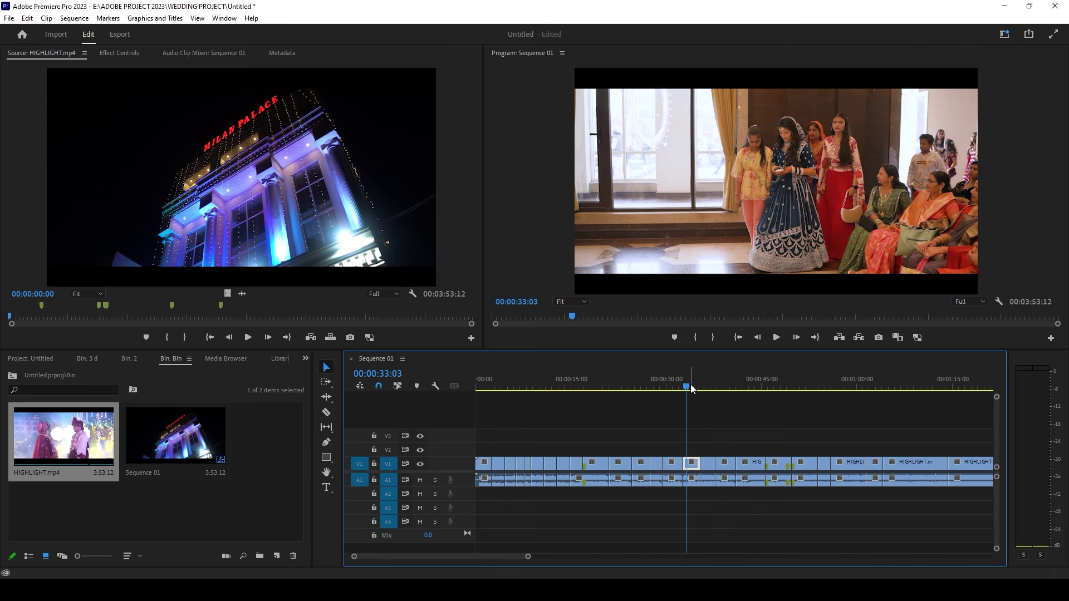
Rewind the playhead to 00:00:00:00 and show the '3 d' venue clip bin from the top.
{"action": "left_click_drag", "start_coordinate": [692, 388], "coordinate": [462, 407]}
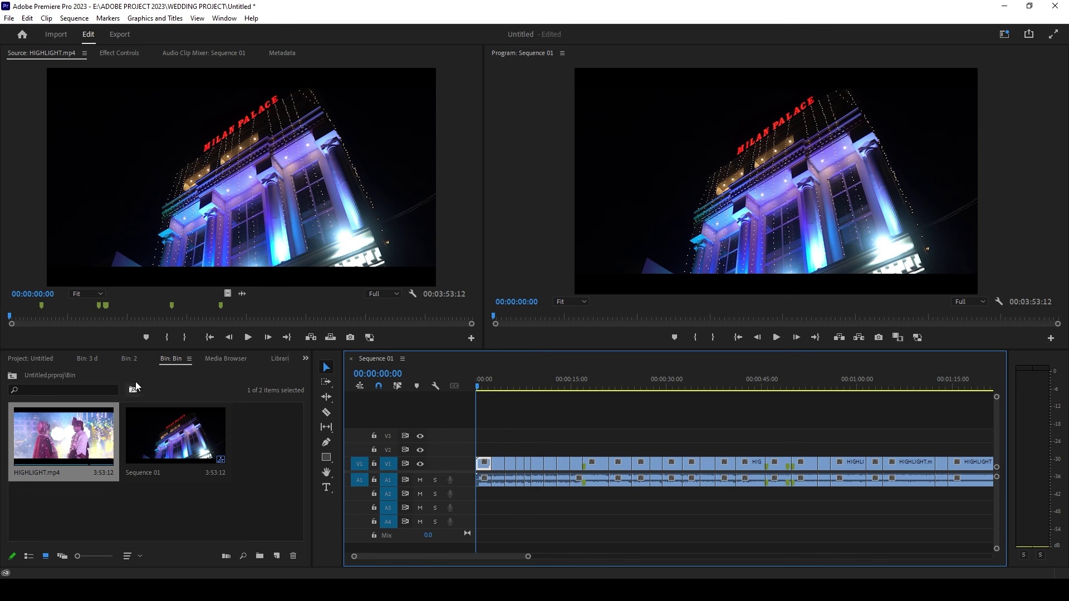
{"action": "left_click", "coordinate": [92, 359]}
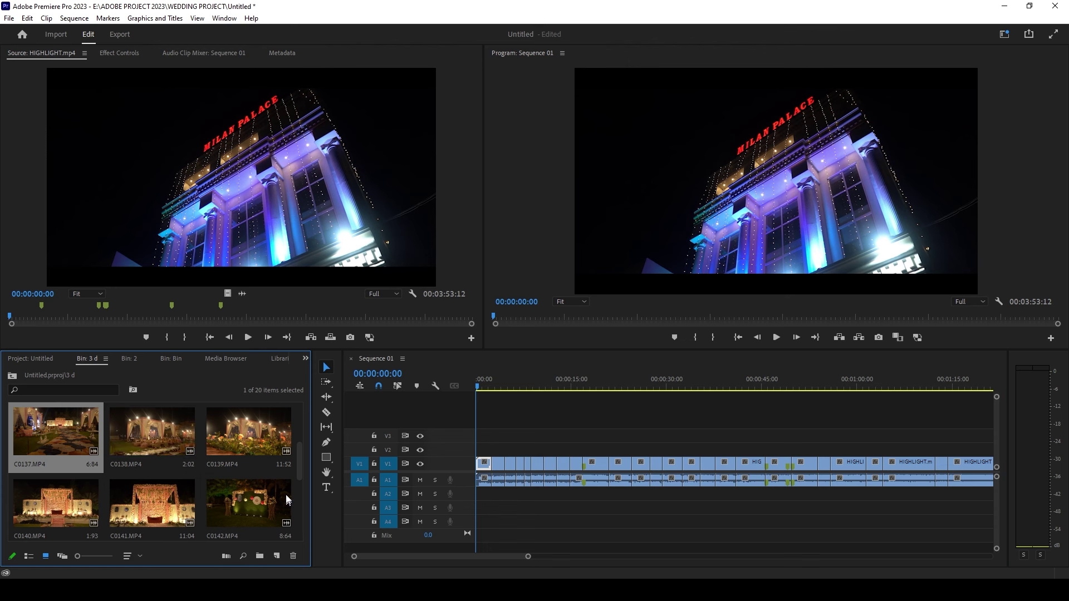
{"action": "scroll", "coordinate": [155, 497], "scroll_direction": "up", "scroll_amount": 2}
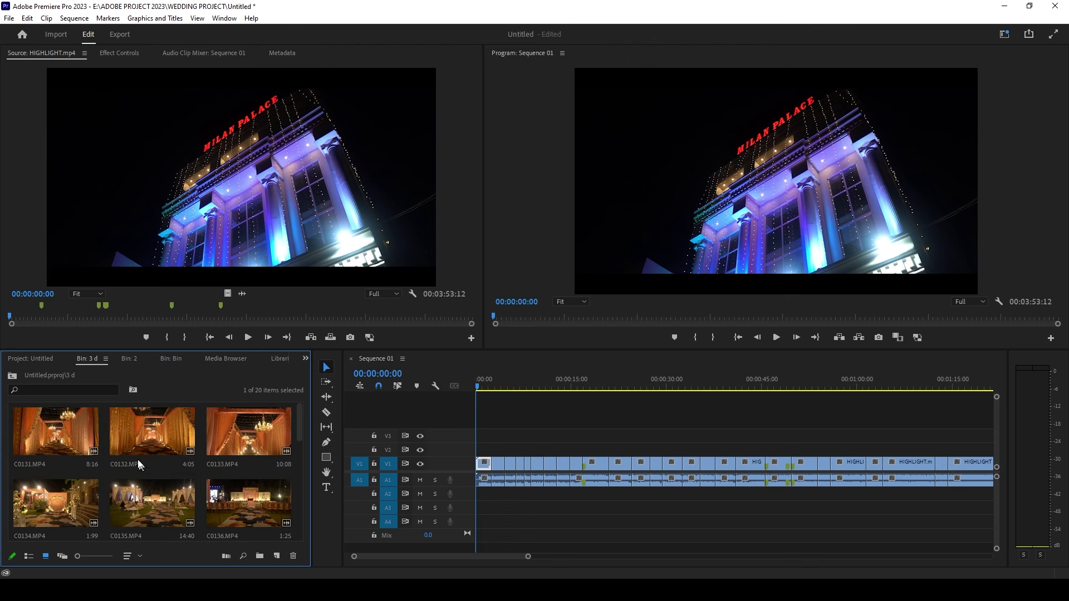
Place the C0132 clip at the start of track V2 and set its speed to 50%.
{"action": "double_click", "coordinate": [136, 430]}
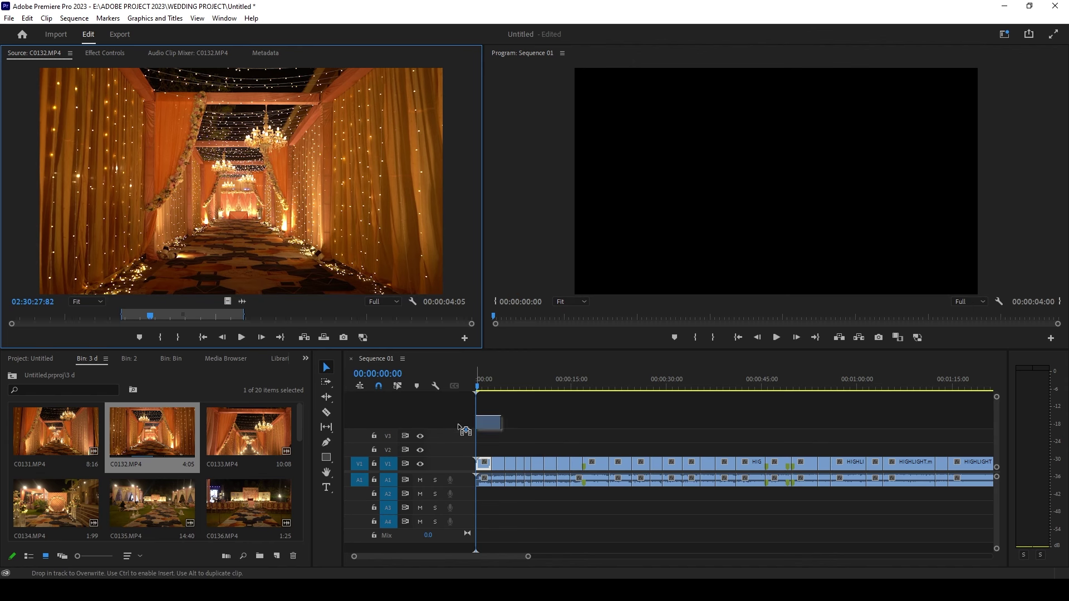
{"action": "left_click_drag", "start_coordinate": [223, 299], "coordinate": [488, 453]}
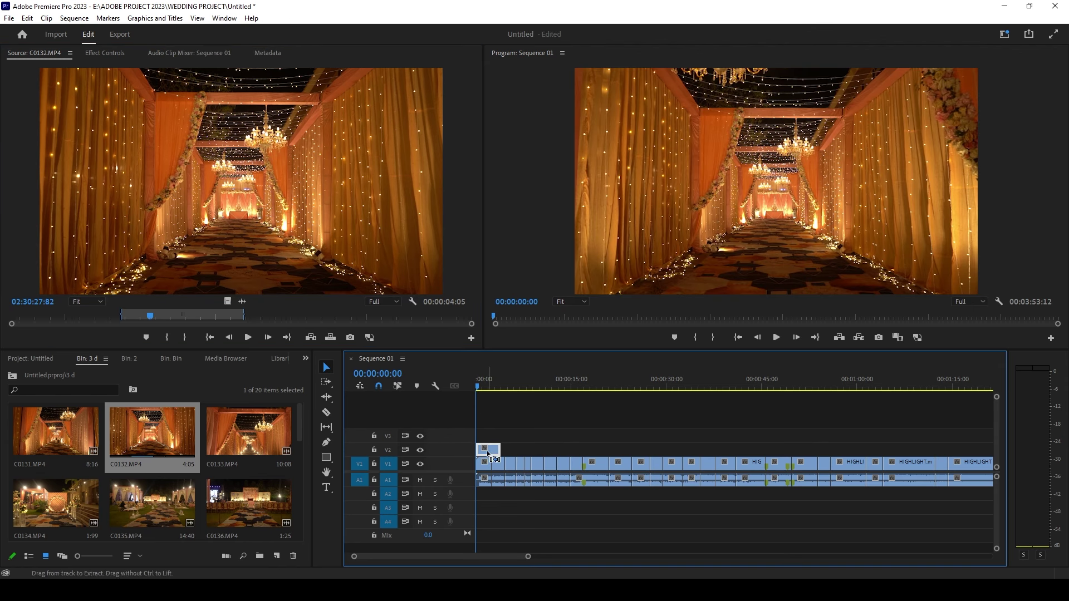
{"action": "key", "text": "ctrl+r"}
{"action": "type", "text": "50"}
{"action": "key", "text": "Return"}
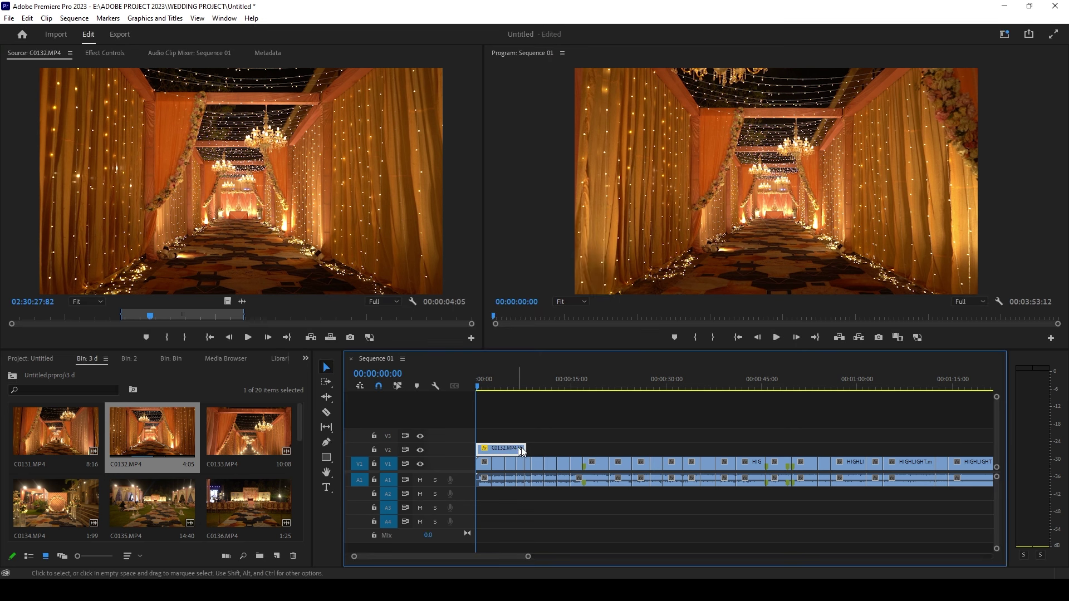
Trim C0132's end shorter and move the playhead to 00:00:03:03.
{"action": "left_click_drag", "start_coordinate": [534, 447], "coordinate": [492, 450]}
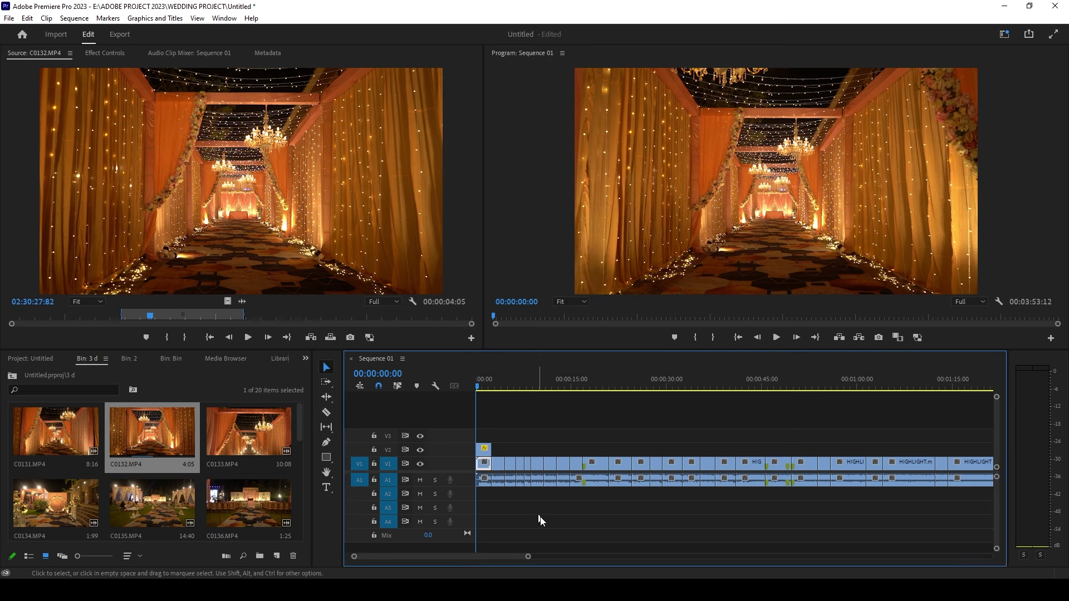
{"action": "left_click_drag", "start_coordinate": [528, 558], "coordinate": [421, 557]}
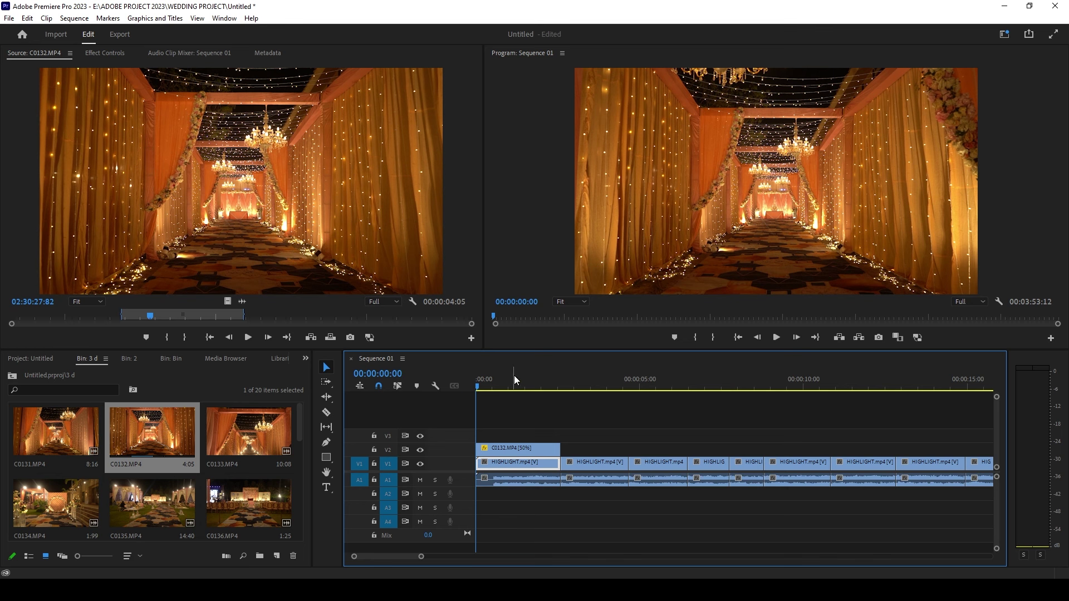
{"action": "left_click", "coordinate": [526, 449]}
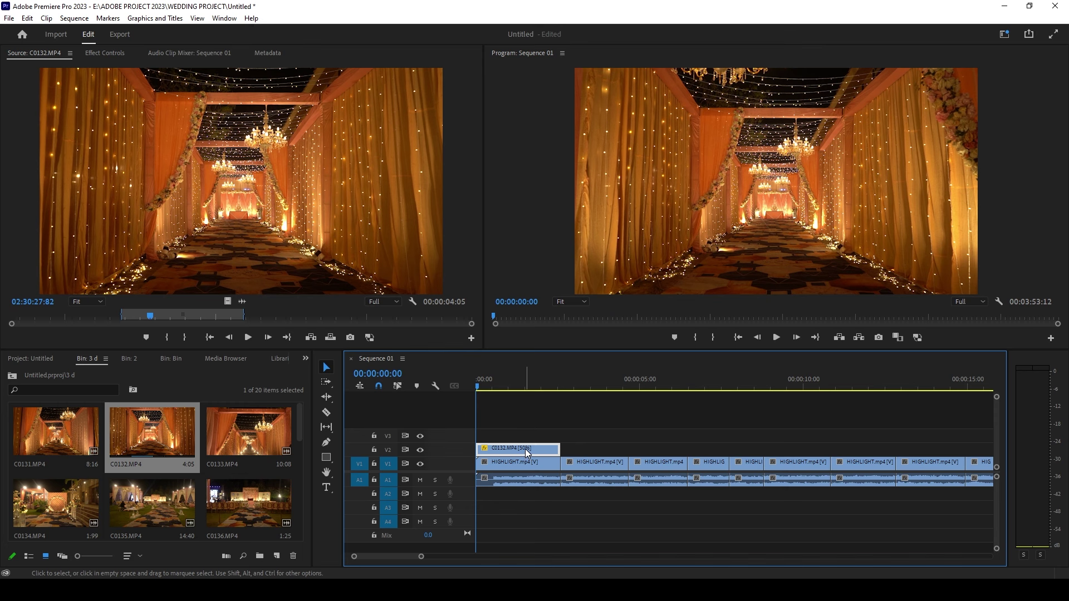
{"action": "left_click", "coordinate": [545, 385]}
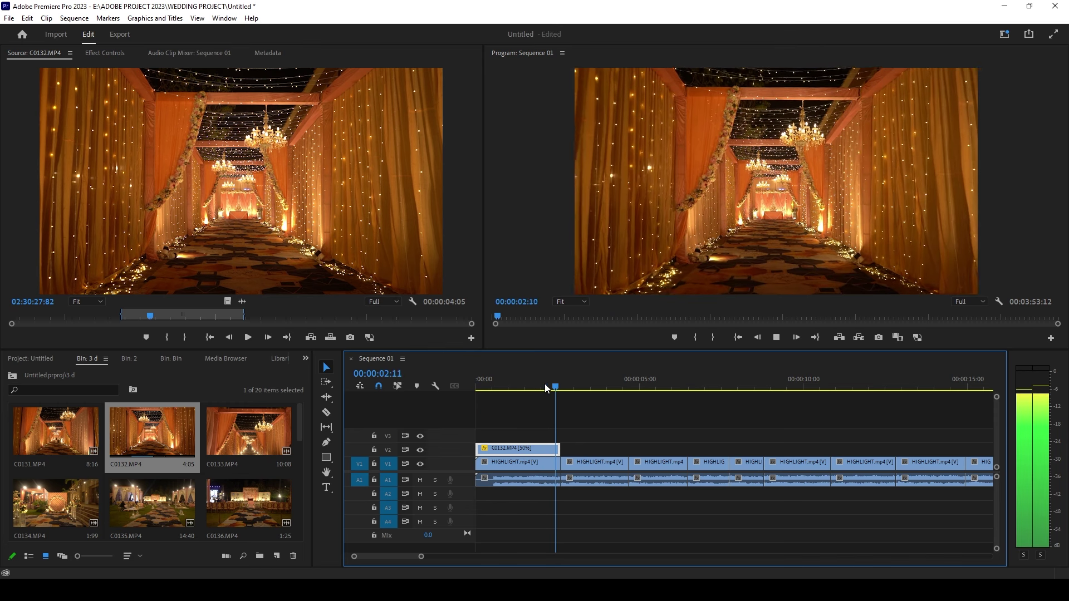
{"action": "left_click_drag", "start_coordinate": [545, 389], "coordinate": [578, 388]}
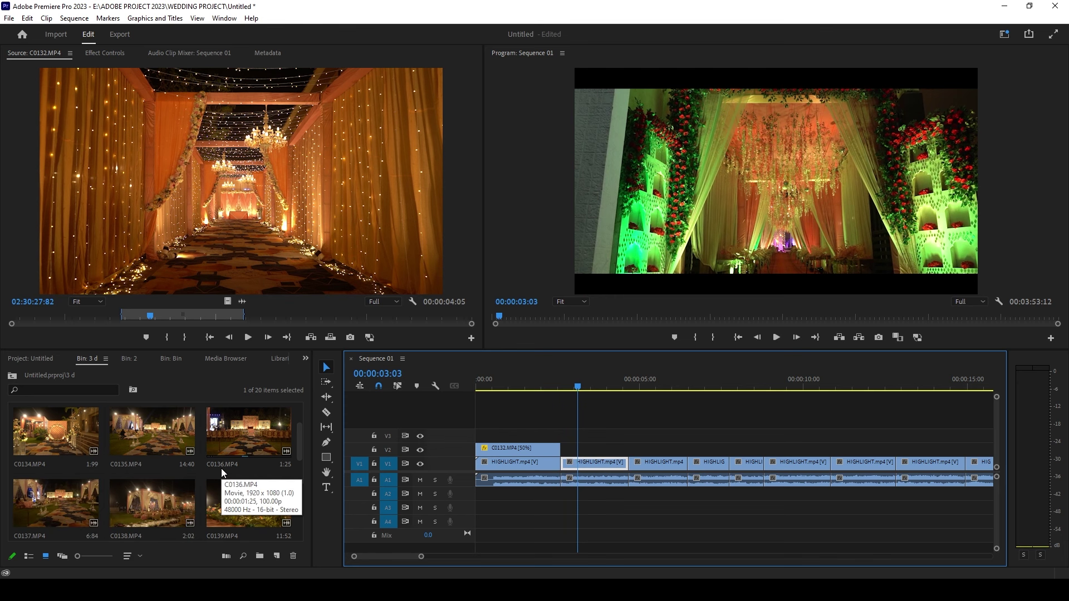
Put the chandelier clip C0150 on V3 at the playhead at 25% speed.
{"action": "scroll", "coordinate": [222, 468], "scroll_direction": "down", "scroll_amount": 2}
{"action": "scroll", "coordinate": [221, 469], "scroll_direction": "down", "scroll_amount": 2}
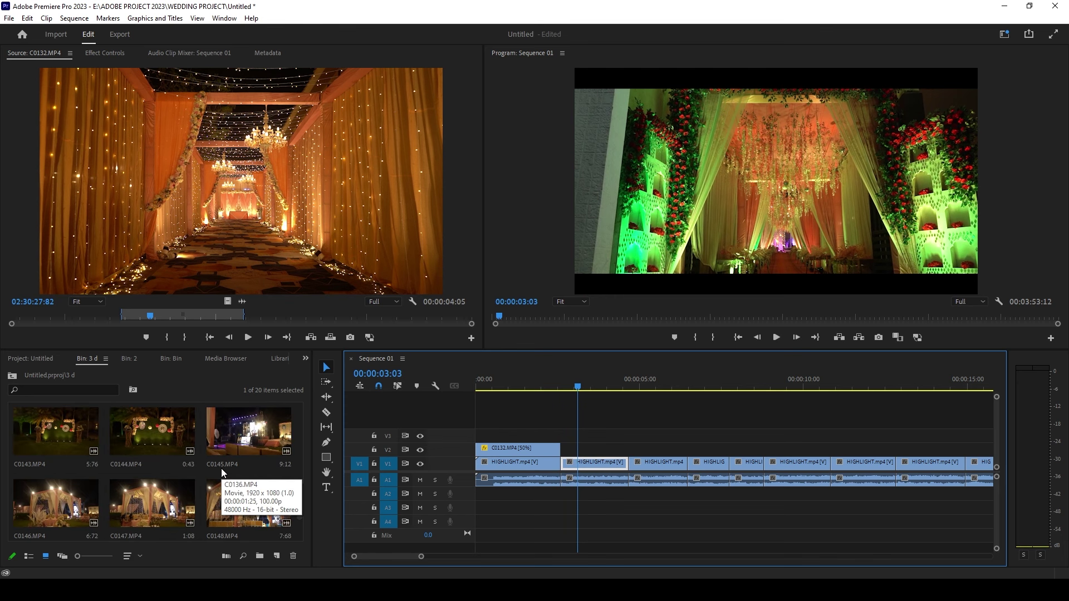
{"action": "scroll", "coordinate": [221, 468], "scroll_direction": "down", "scroll_amount": 1}
{"action": "double_click", "coordinate": [152, 500]}
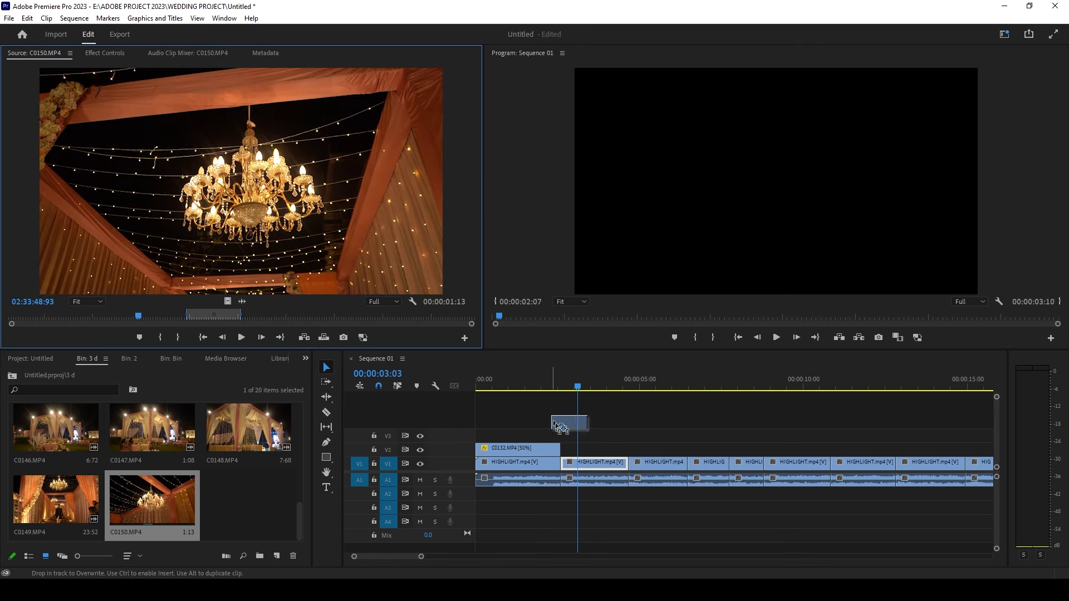
{"action": "left_click_drag", "start_coordinate": [228, 303], "coordinate": [579, 440]}
{"action": "key", "text": "ctrl+r"}
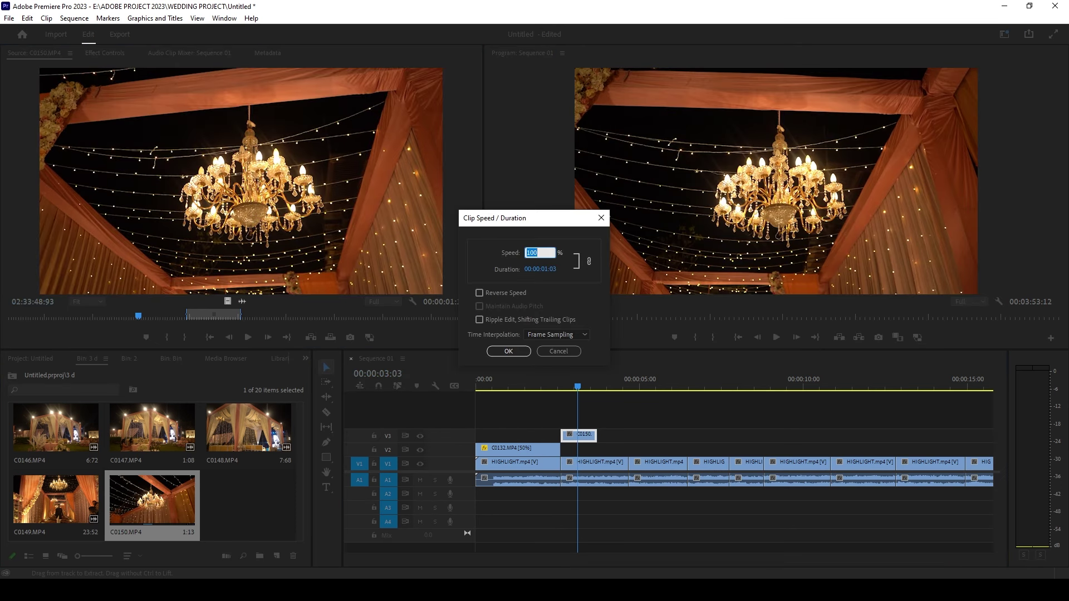
{"action": "key", "text": "Return"}
Trim C0150's end shorter and play back from about five seconds to check it.
{"action": "left_click_drag", "start_coordinate": [705, 436], "coordinate": [628, 437]}
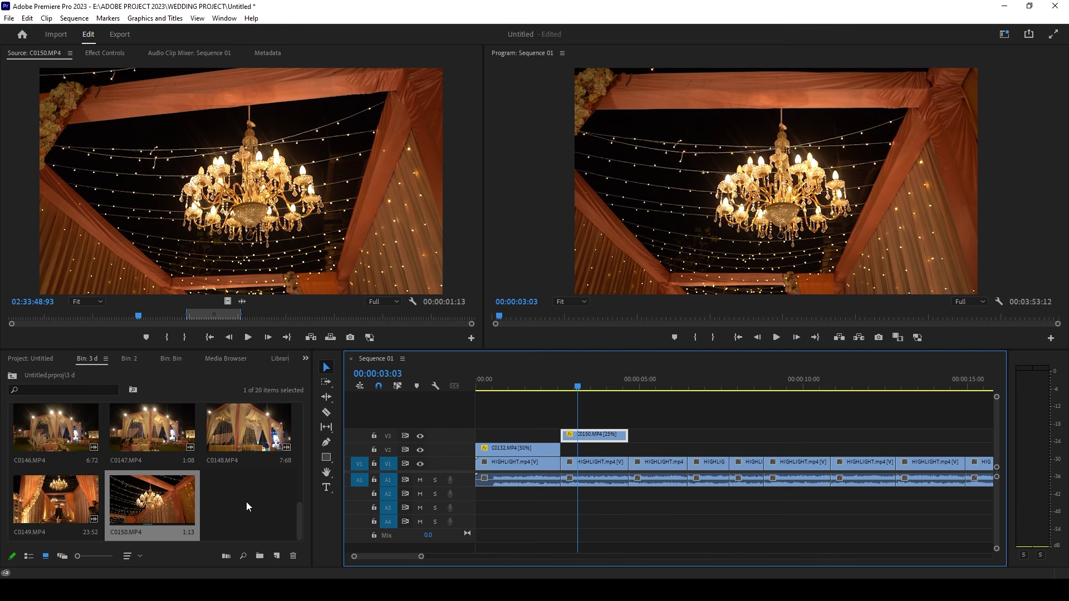
{"action": "scroll", "coordinate": [246, 502], "scroll_direction": "up", "scroll_amount": 3}
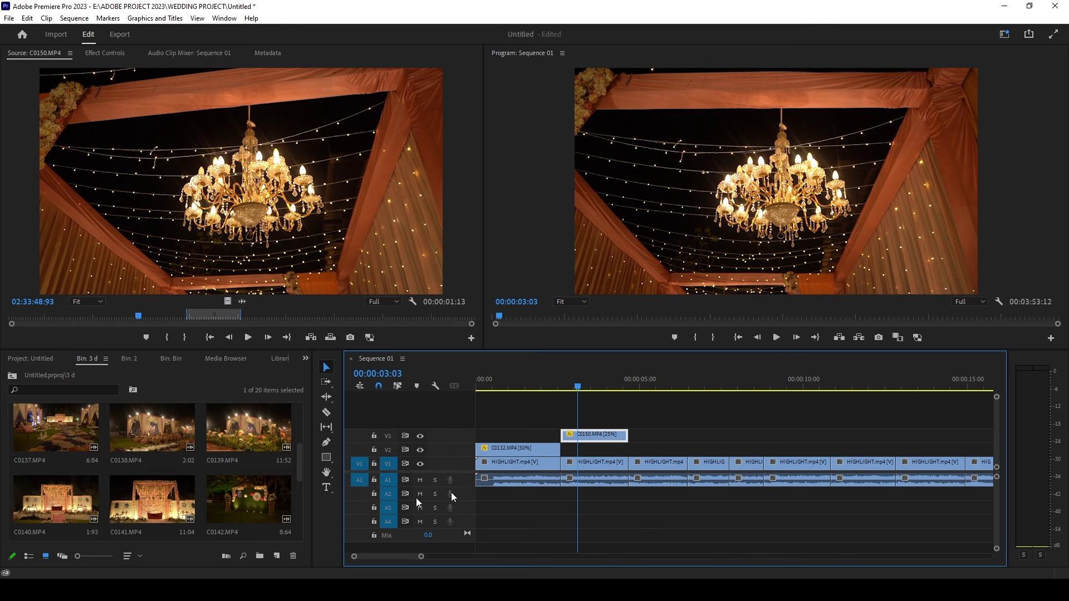
{"action": "left_click", "coordinate": [622, 380]}
{"action": "key", "text": "space"}
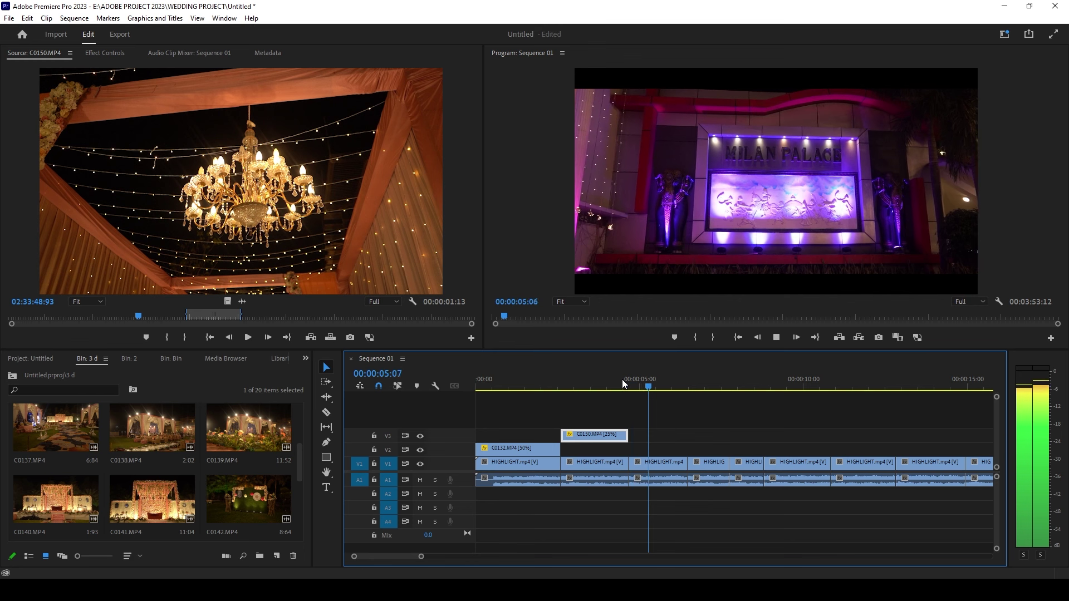
{"action": "key", "text": "space"}
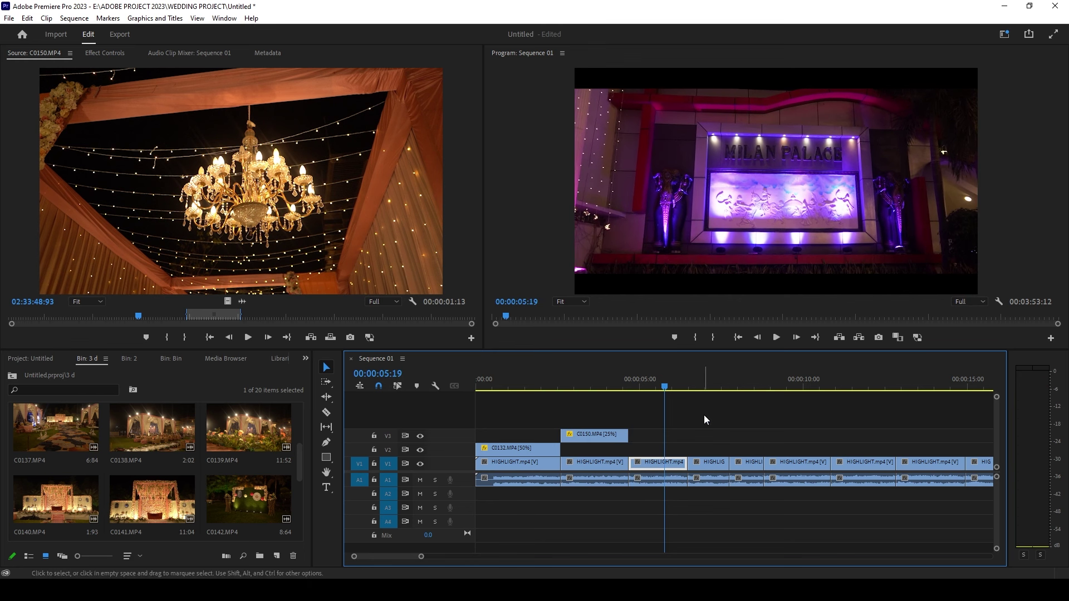
{"action": "scroll", "coordinate": [163, 495], "scroll_direction": "up", "scroll_amount": 2}
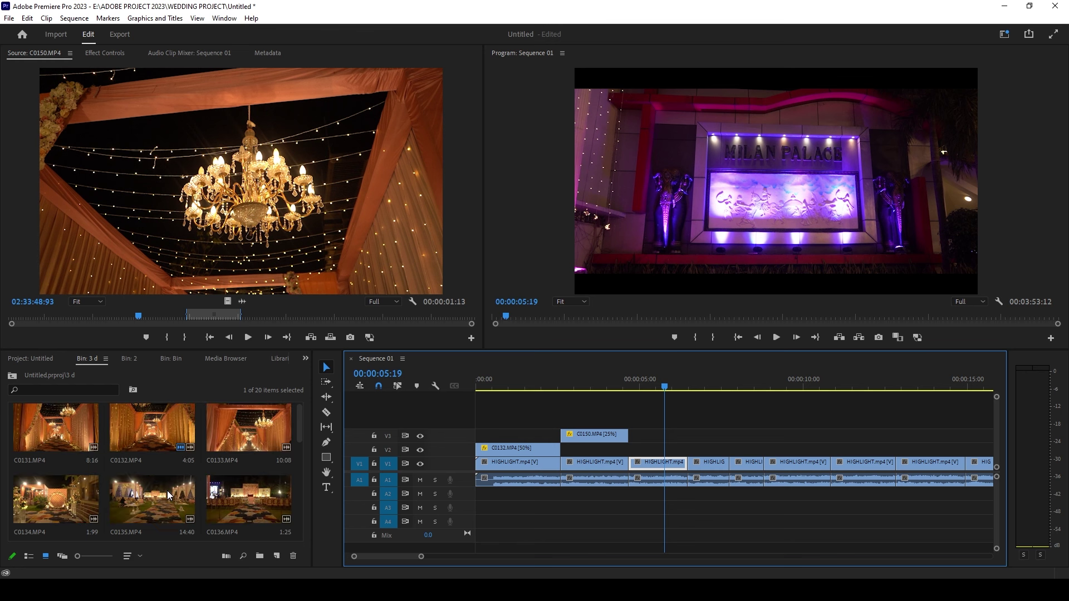
{"action": "scroll", "coordinate": [152, 495], "scroll_direction": "up", "scroll_amount": 1}
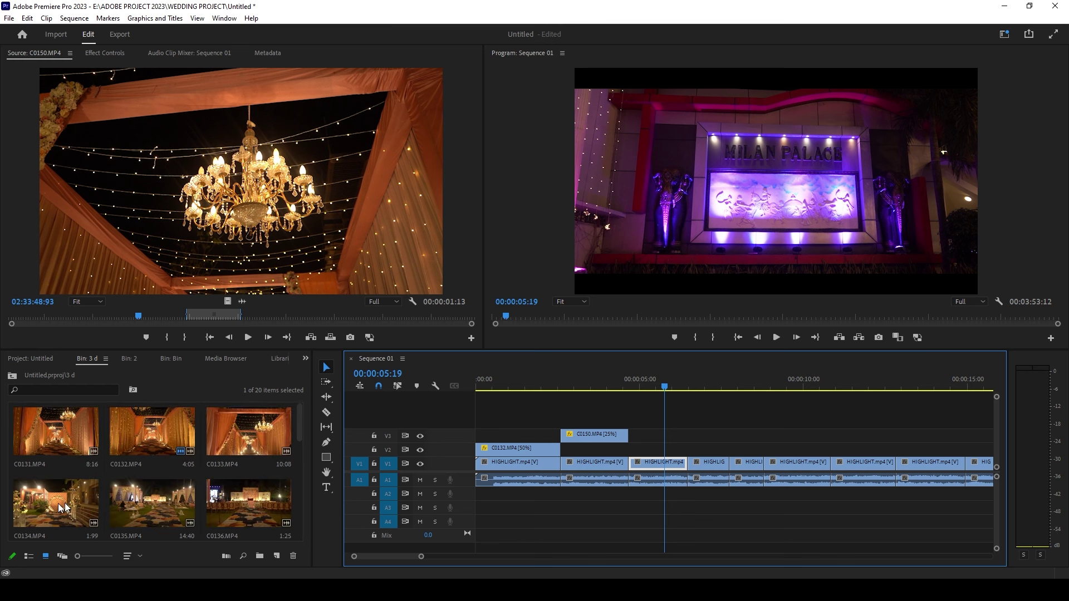
Add C0134 to V2 after C0150 at 25% speed and trim it shorter.
{"action": "double_click", "coordinate": [23, 504]}
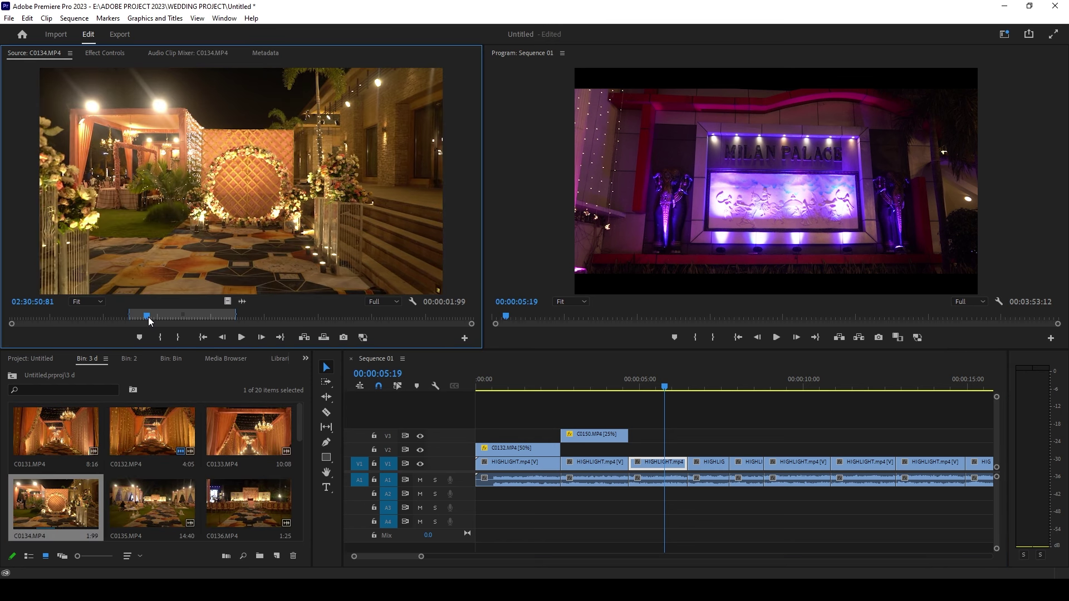
{"action": "left_click_drag", "start_coordinate": [240, 299], "coordinate": [648, 449]}
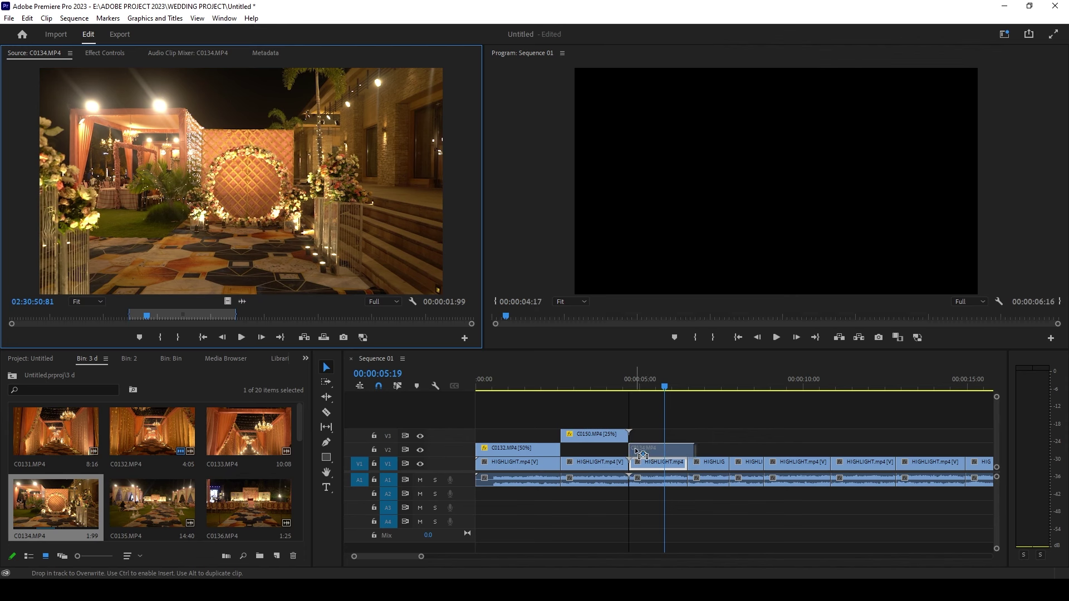
{"action": "key", "text": "ctrl+r"}
{"action": "type", "text": "25"}
{"action": "key", "text": "Return"}
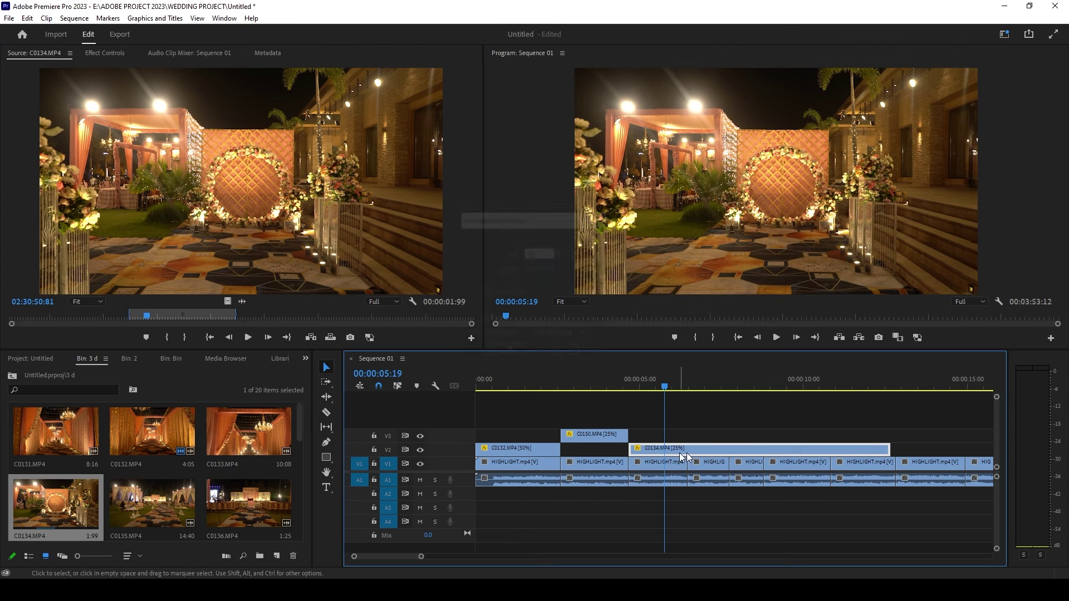
{"action": "mouse_move", "coordinate": [688, 454]}
{"action": "left_mouse_down"}
{"action": "mouse_move", "coordinate": [659, 460]}
{"action": "mouse_move", "coordinate": [660, 449]}
{"action": "left_mouse_up"}
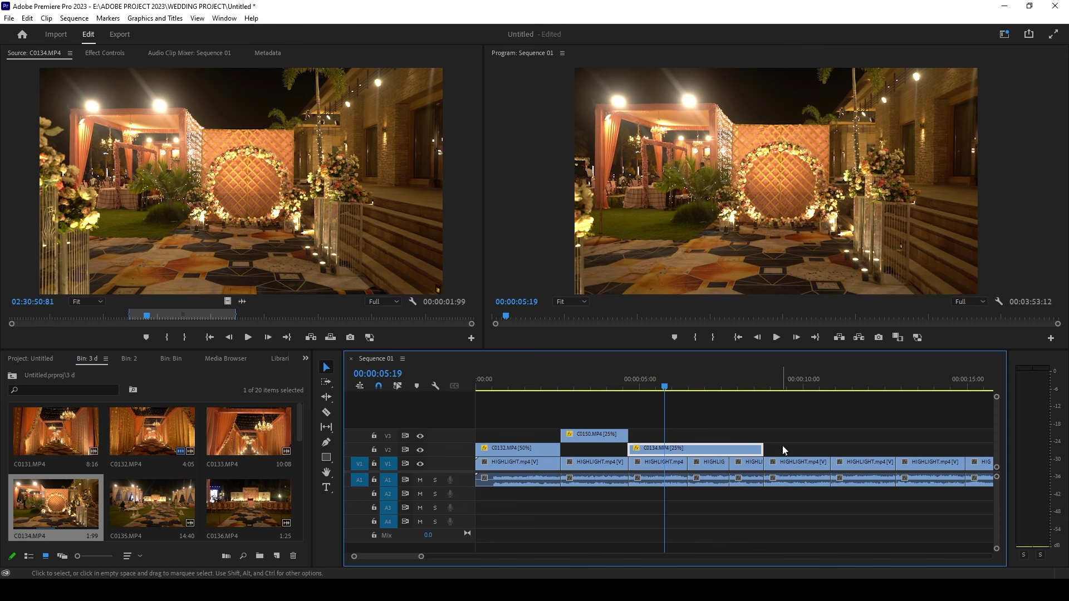
{"action": "left_click_drag", "start_coordinate": [763, 448], "coordinate": [687, 450]}
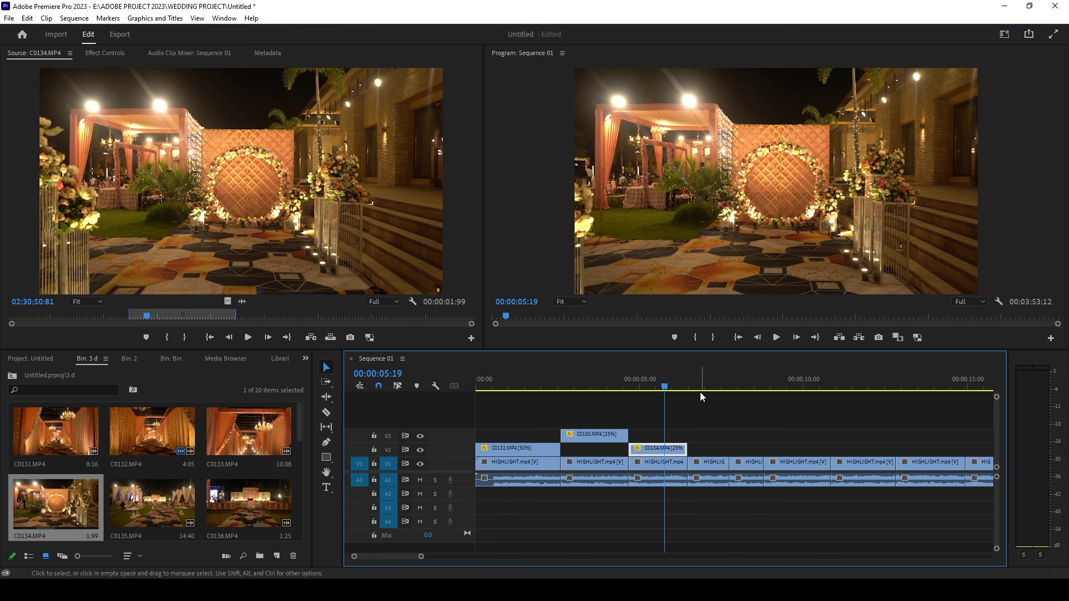
Play Sequence 01 from the start twice to review the edit.
{"action": "key", "text": "Home"}
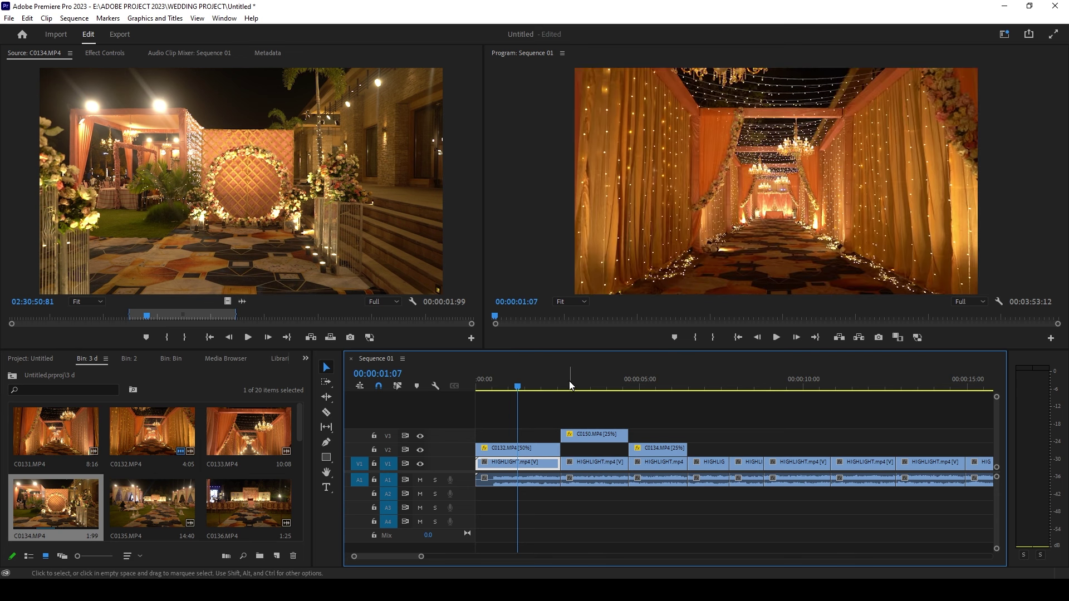
{"action": "key", "text": "space"}
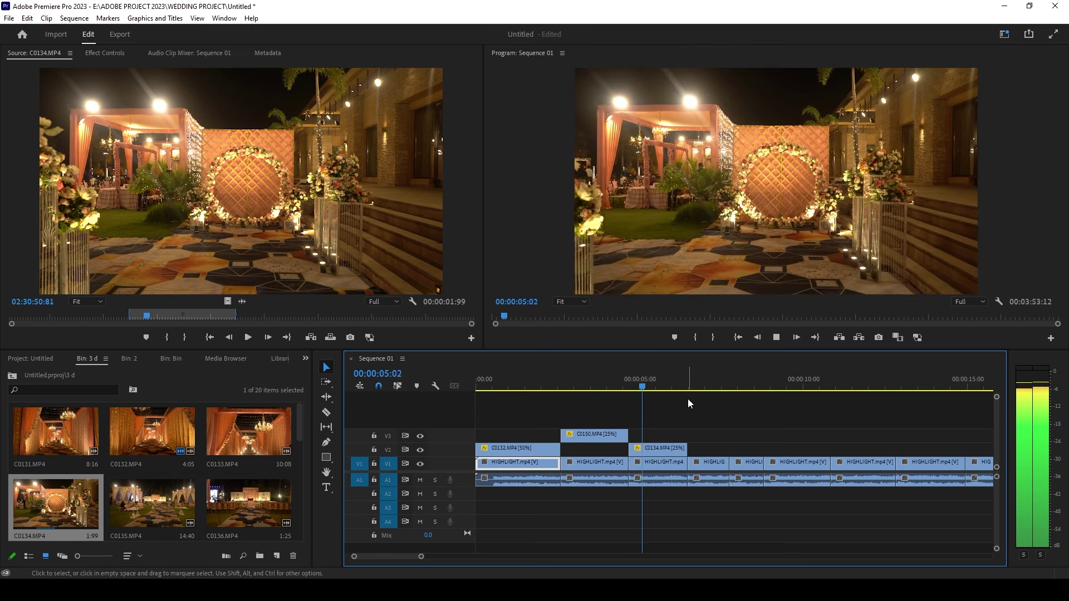
{"action": "key", "text": "space"}
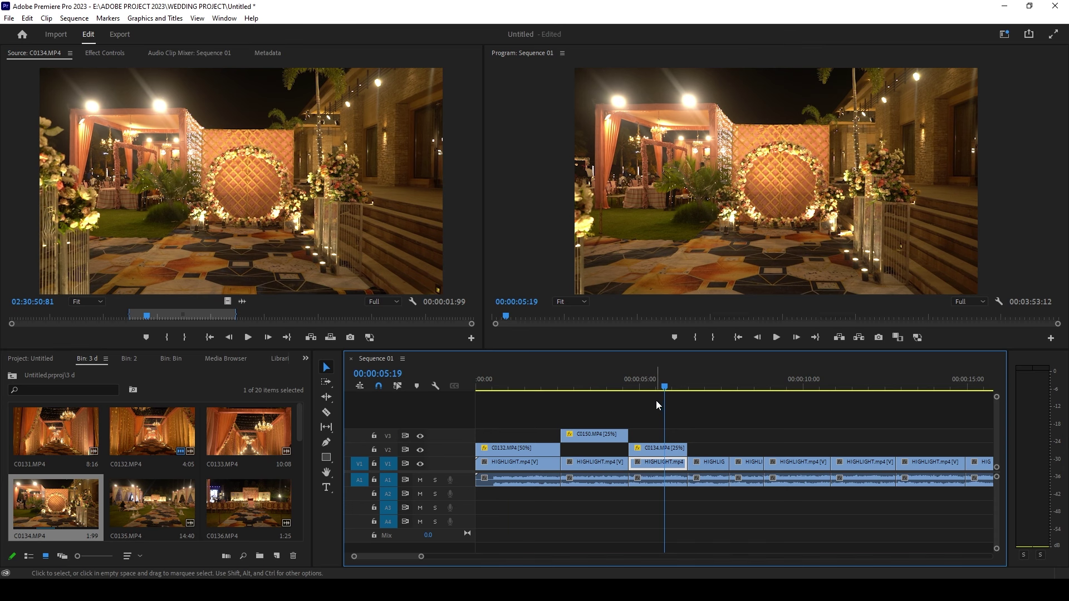
{"action": "key", "text": "Home"}
{"action": "key", "text": "space"}
{"action": "key", "text": "space"}
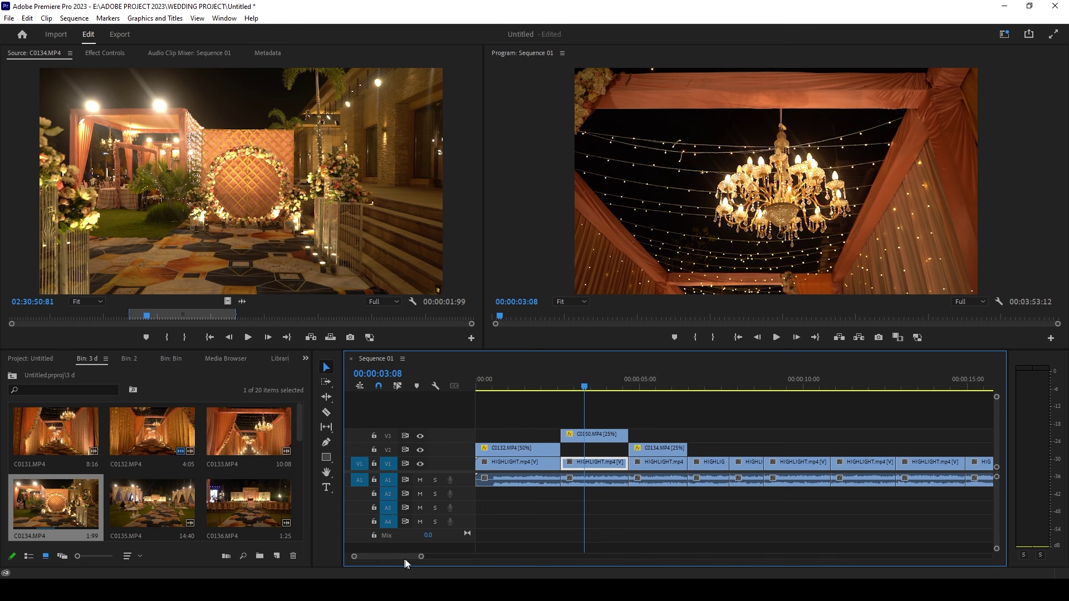
Zoom the timeline in and move the playhead to 00:00:07:02.
{"action": "mouse_move", "coordinate": [421, 556]}
{"action": "left_mouse_down"}
{"action": "mouse_move", "coordinate": [521, 557]}
{"action": "mouse_move", "coordinate": [405, 556]}
{"action": "left_mouse_up"}
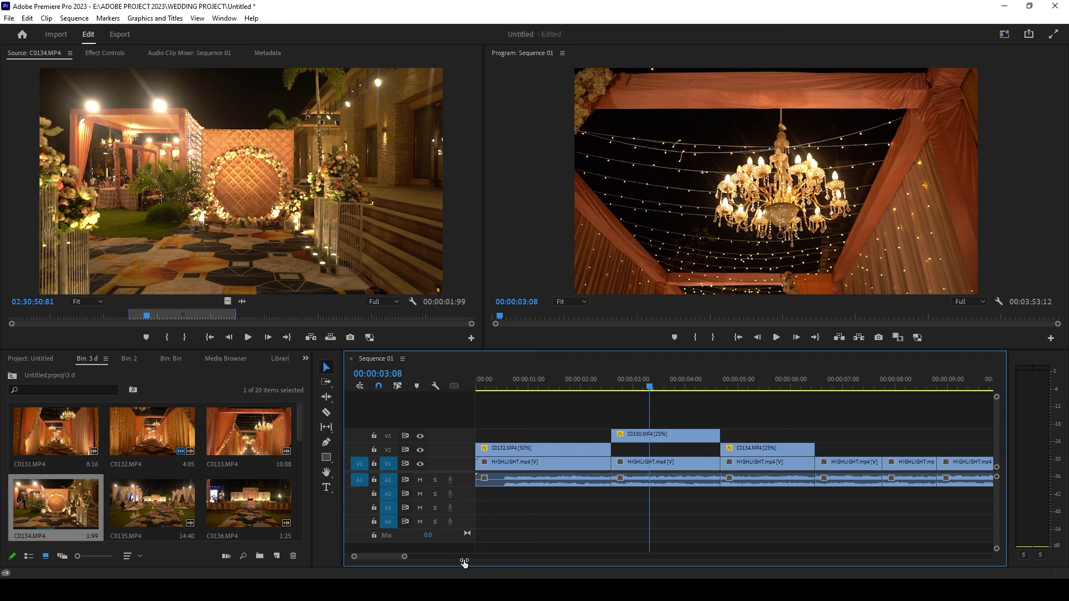
{"action": "left_click", "coordinate": [794, 380]}
{"action": "scroll", "coordinate": [107, 505], "scroll_direction": "down", "scroll_amount": 3}
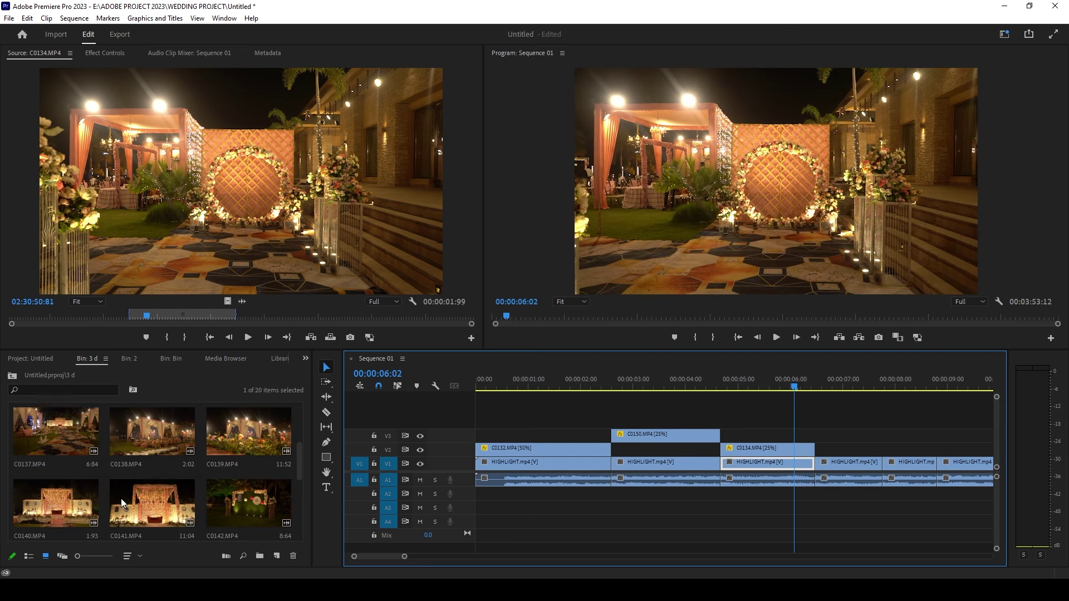
{"action": "left_click", "coordinate": [849, 385]}
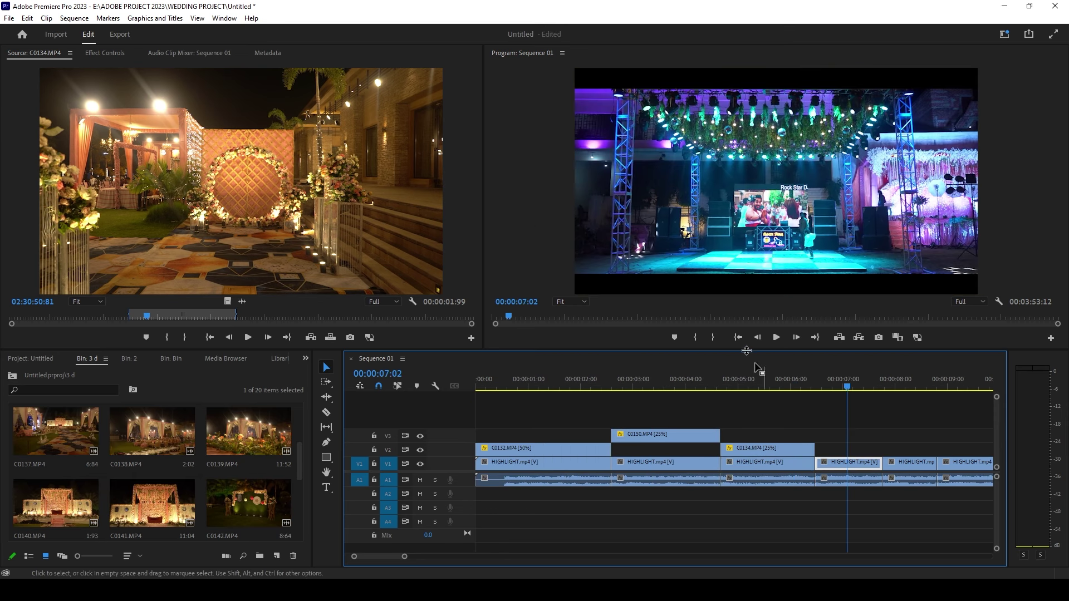
Add venue clips C0144, C0147 and C0148 to track V2.
{"action": "double_click", "coordinate": [225, 509]}
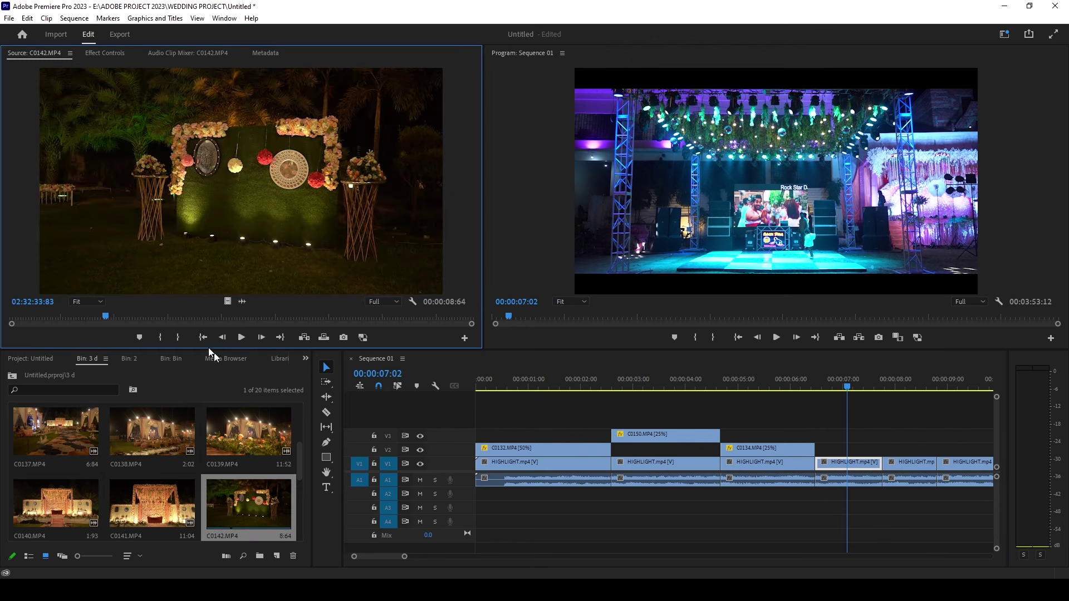
{"action": "scroll", "coordinate": [215, 497], "scroll_direction": "down", "scroll_amount": 2}
{"action": "double_click", "coordinate": [150, 504]}
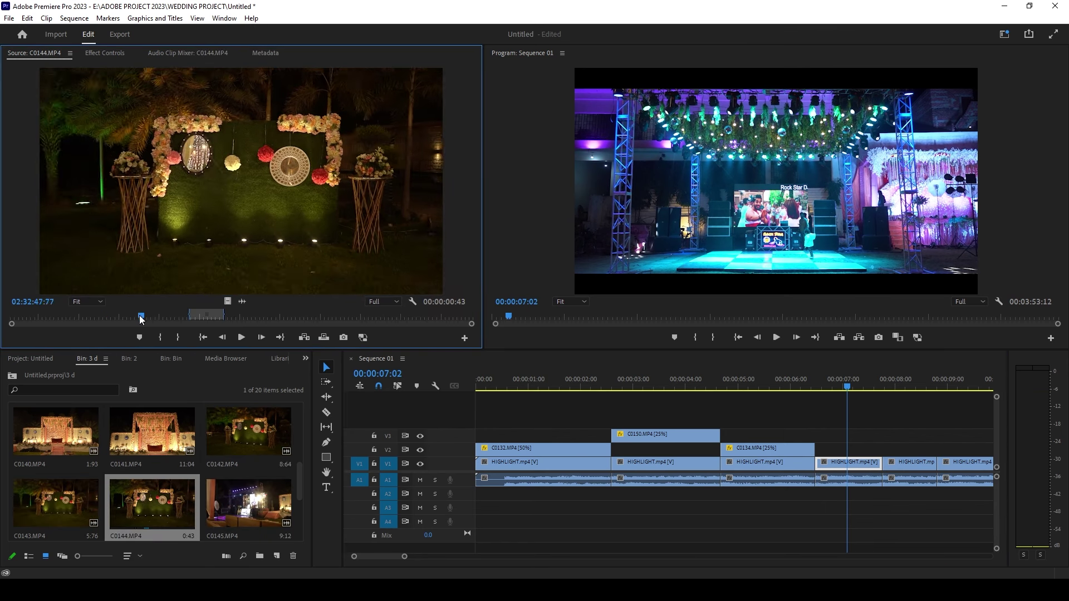
{"action": "left_click_drag", "start_coordinate": [239, 178], "coordinate": [819, 448]}
{"action": "double_click", "coordinate": [152, 430]}
{"action": "scroll", "coordinate": [206, 501], "scroll_direction": "up", "scroll_amount": 1}
{"action": "left_click_drag", "start_coordinate": [239, 178], "coordinate": [579, 449]}
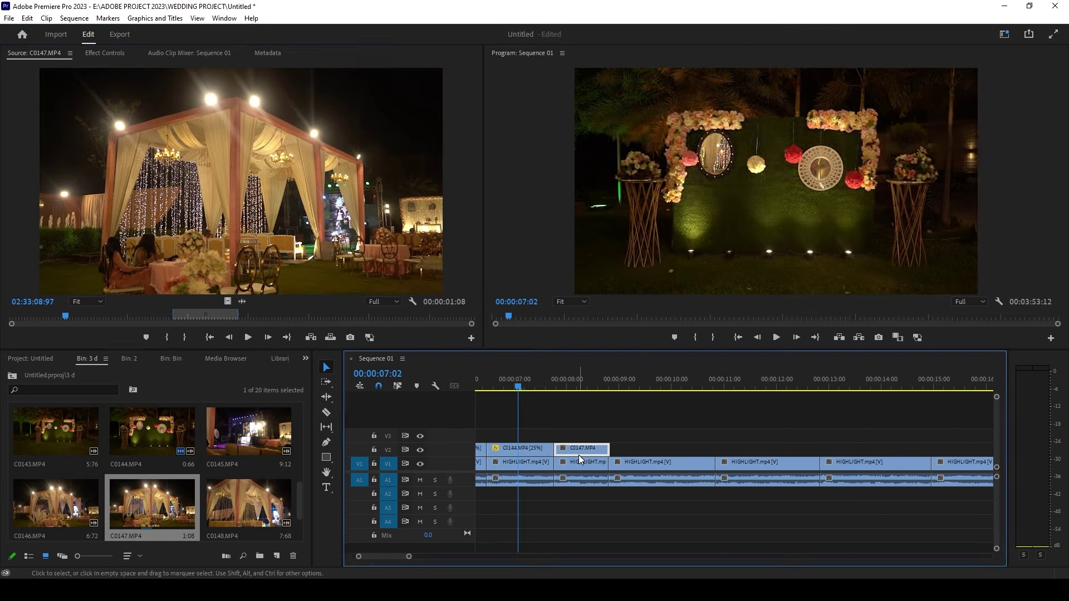
{"action": "double_click", "coordinate": [248, 503]}
{"action": "left_click_drag", "start_coordinate": [240, 178], "coordinate": [761, 448]}
Add C0141 and C0137 to V2, setting C0137 to 50% speed.
{"action": "scroll", "coordinate": [206, 501], "scroll_direction": "up", "scroll_amount": 1}
{"action": "scroll", "coordinate": [206, 501], "scroll_direction": "up", "scroll_amount": 1}
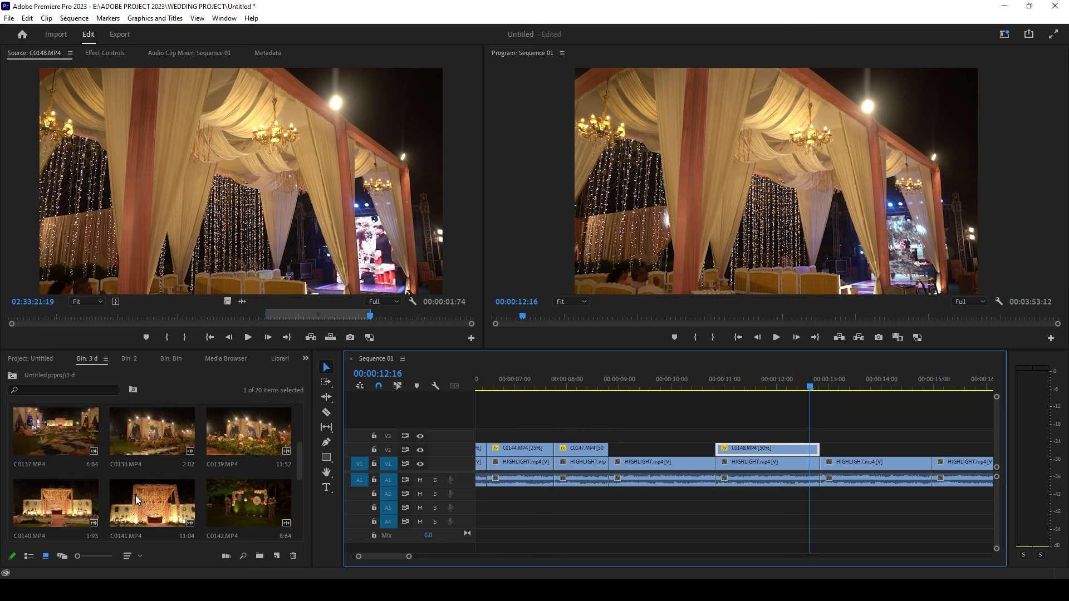
{"action": "double_click", "coordinate": [151, 504]}
{"action": "left_click_drag", "start_coordinate": [239, 178], "coordinate": [719, 435]}
{"action": "double_click", "coordinate": [56, 430]}
{"action": "left_click_drag", "start_coordinate": [240, 179], "coordinate": [824, 448]}
{"action": "key", "text": "ctrl+r"}
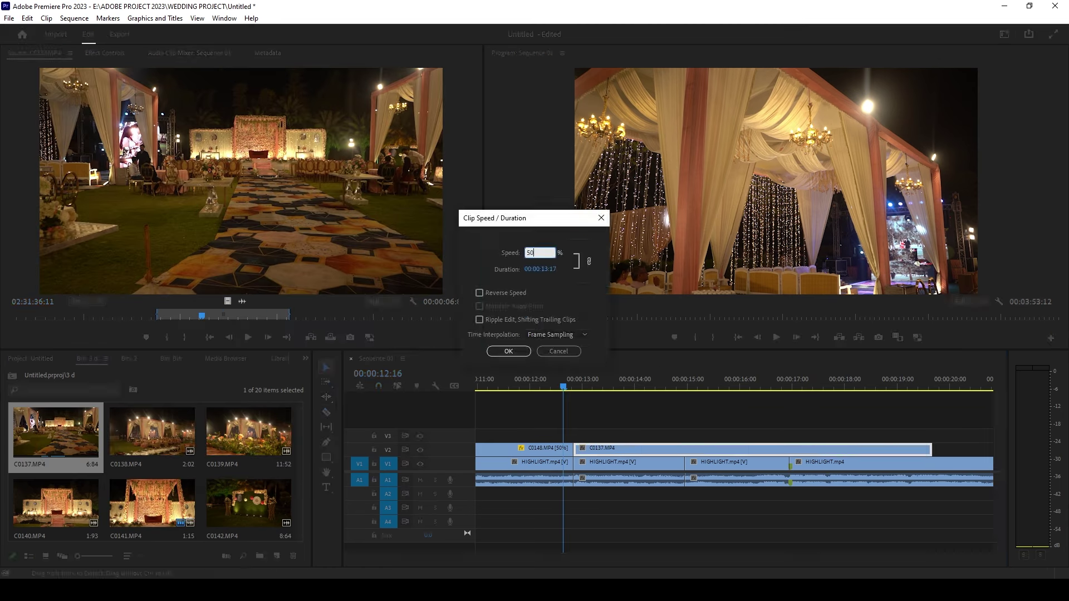
{"action": "key", "text": "Return"}
Add C0140 and the bride clip C0259 from Bin: 2 to V2 after C0137.
{"action": "scroll", "coordinate": [142, 485], "scroll_direction": "down", "scroll_amount": 2}
{"action": "double_click", "coordinate": [56, 503]}
{"action": "left_click_drag", "start_coordinate": [239, 178], "coordinate": [723, 448]}
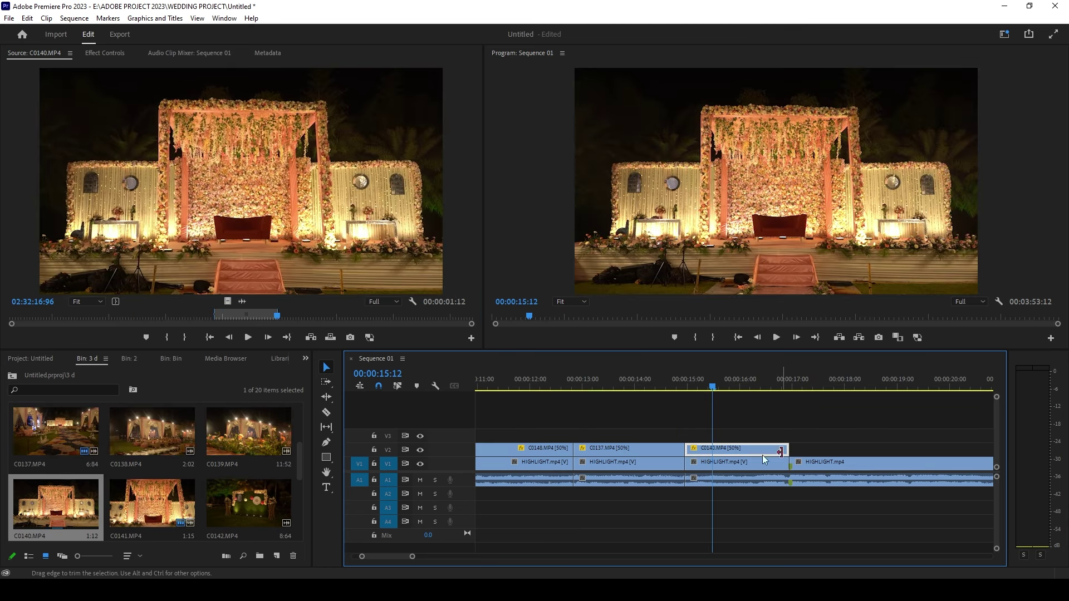
{"action": "left_click", "coordinate": [129, 358]}
{"action": "double_click", "coordinate": [152, 503]}
{"action": "left_click_drag", "start_coordinate": [239, 178], "coordinate": [807, 449]}
{"action": "key", "text": "shift+7"}
Apply Impact Directional Blur at the C0140/C0259 cut and zoom the timeline out.
{"action": "left_click_drag", "start_coordinate": [72, 472], "coordinate": [790, 449]}
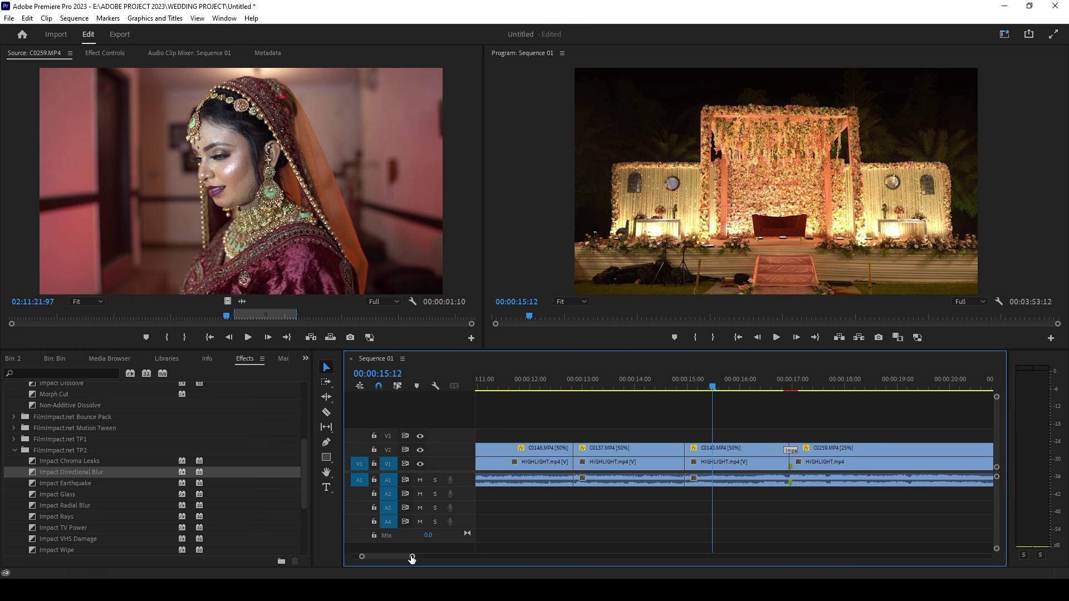
{"action": "left_click", "coordinate": [758, 387]}
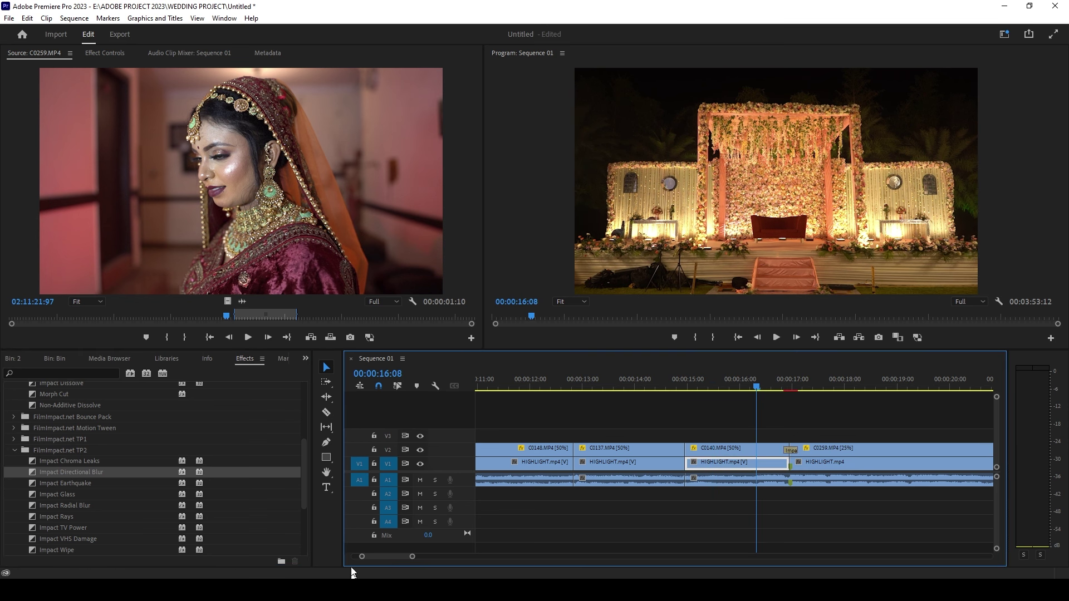
{"action": "left_click_drag", "start_coordinate": [412, 556], "coordinate": [495, 557]}
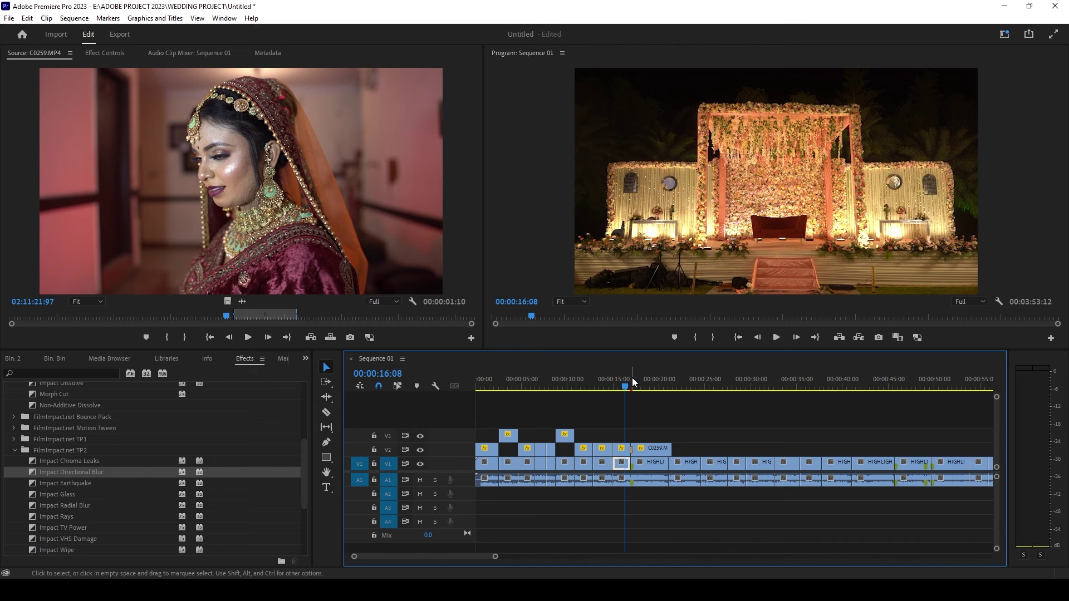
Play Sequence 01 from the start to review the full edit.
{"action": "left_click", "coordinate": [485, 383]}
{"action": "key", "text": "Home"}
{"action": "key", "text": "space"}
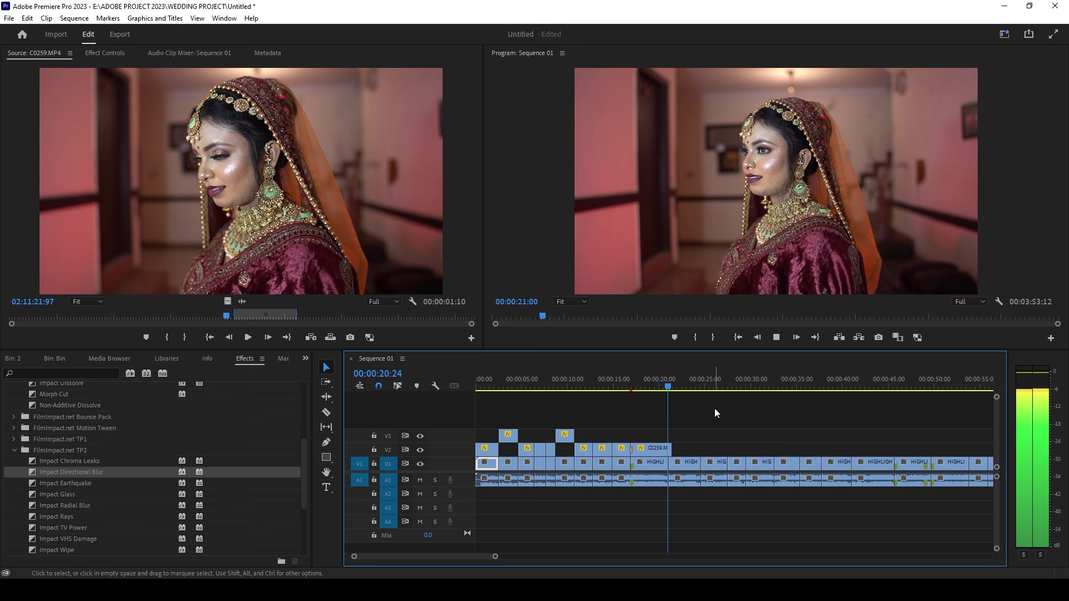
{"action": "key", "text": "space"}
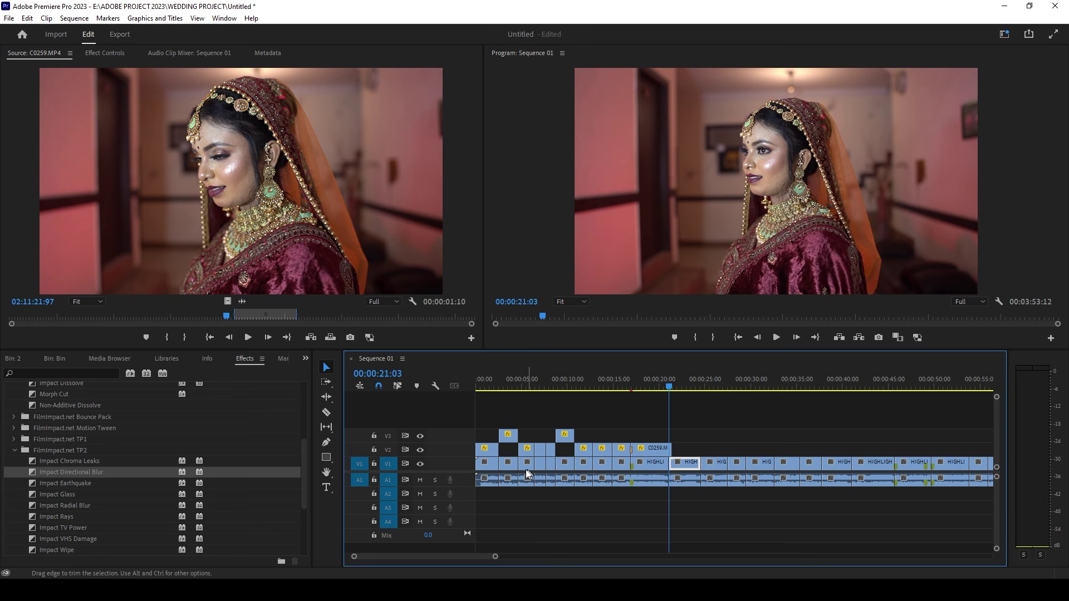
Switch off track V2's output and park the playhead at 00:00:16:07.
{"action": "left_click", "coordinate": [487, 449]}
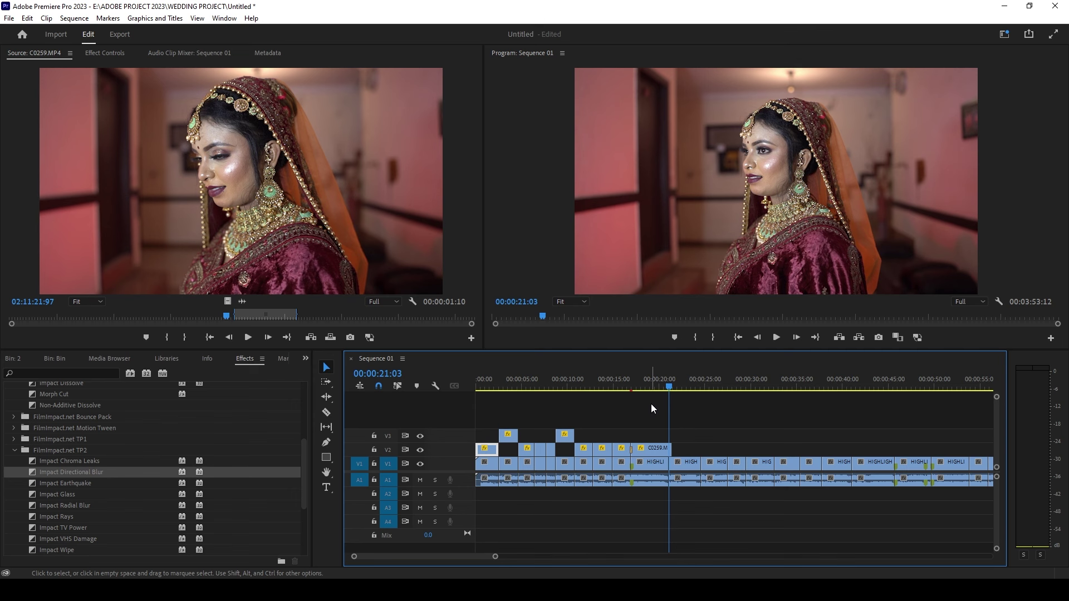
{"action": "left_click", "coordinate": [420, 448]}
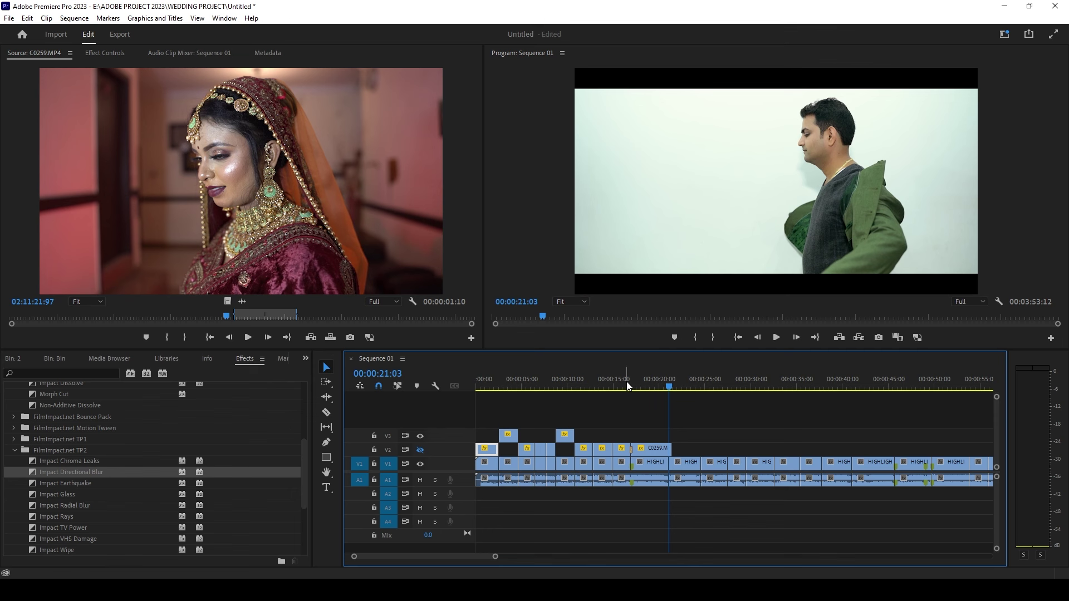
{"action": "left_click", "coordinate": [626, 383]}
{"action": "left_click_drag", "start_coordinate": [627, 384], "coordinate": [626, 384]}
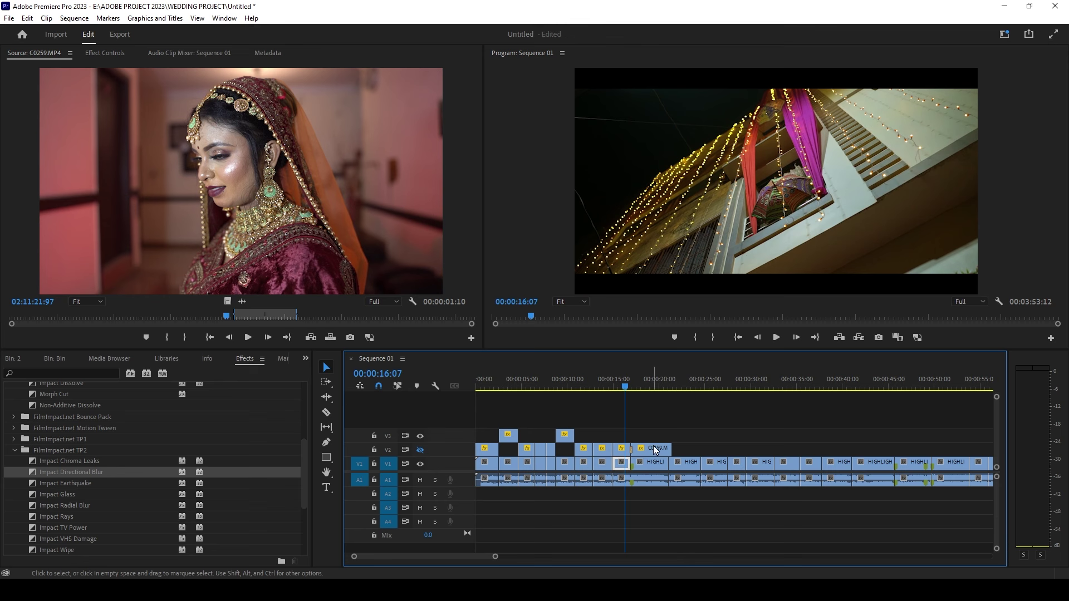
Play the overlay section from 00:00:16:07 and stop around 00:00:18:07.
{"action": "key", "text": "space"}
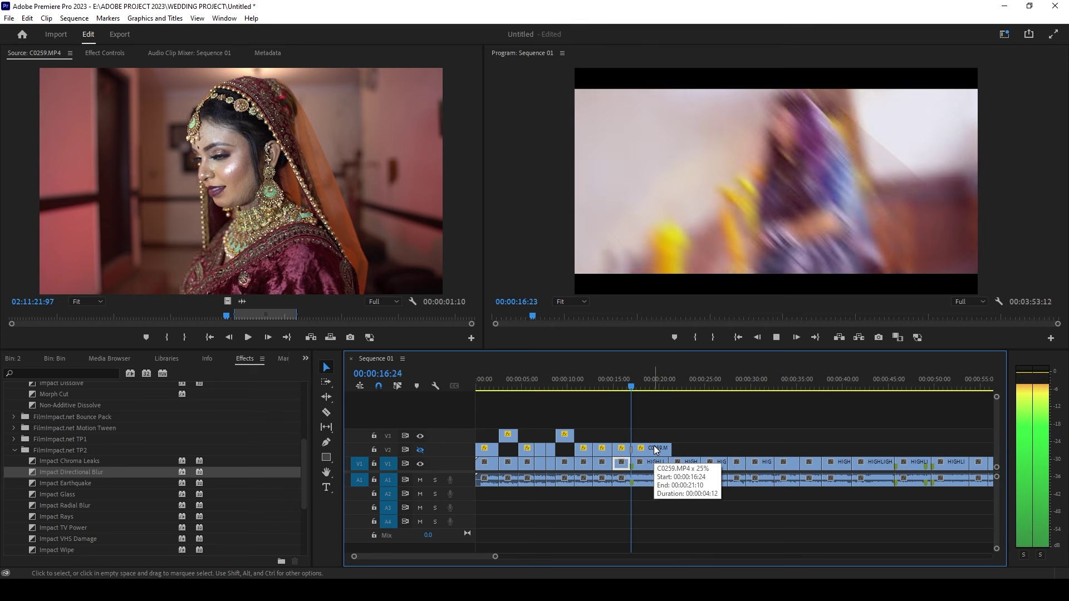
{"action": "key", "text": "space"}
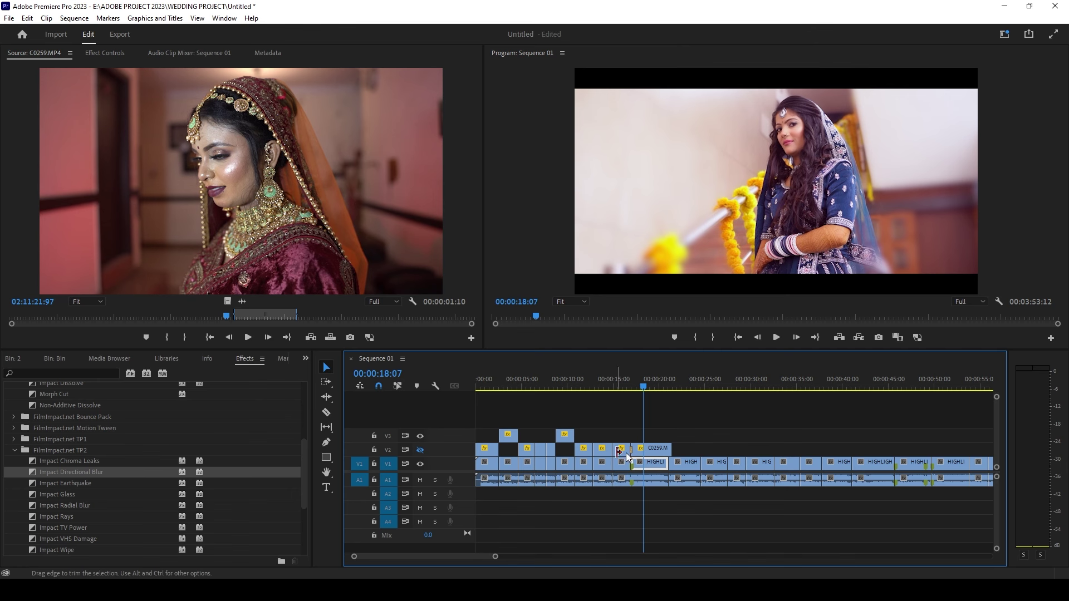
Toggle V2 output, preview 00:00:16:10–18:13, then zoom out to the full 00:03:53:12 edit.
{"action": "left_click", "coordinate": [626, 382]}
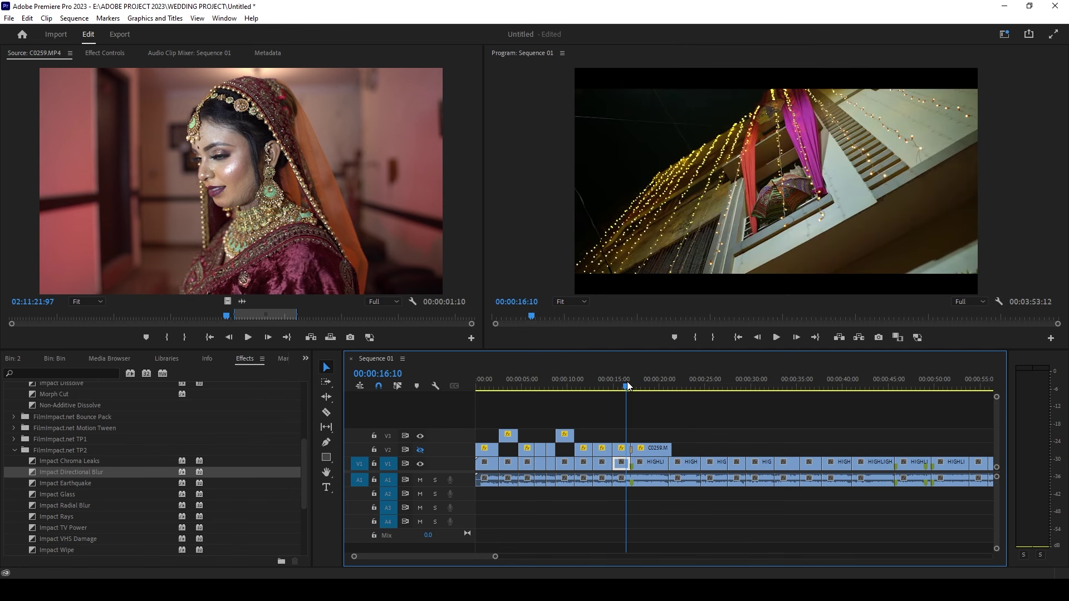
{"action": "left_click", "coordinate": [422, 451]}
{"action": "key", "text": "space"}
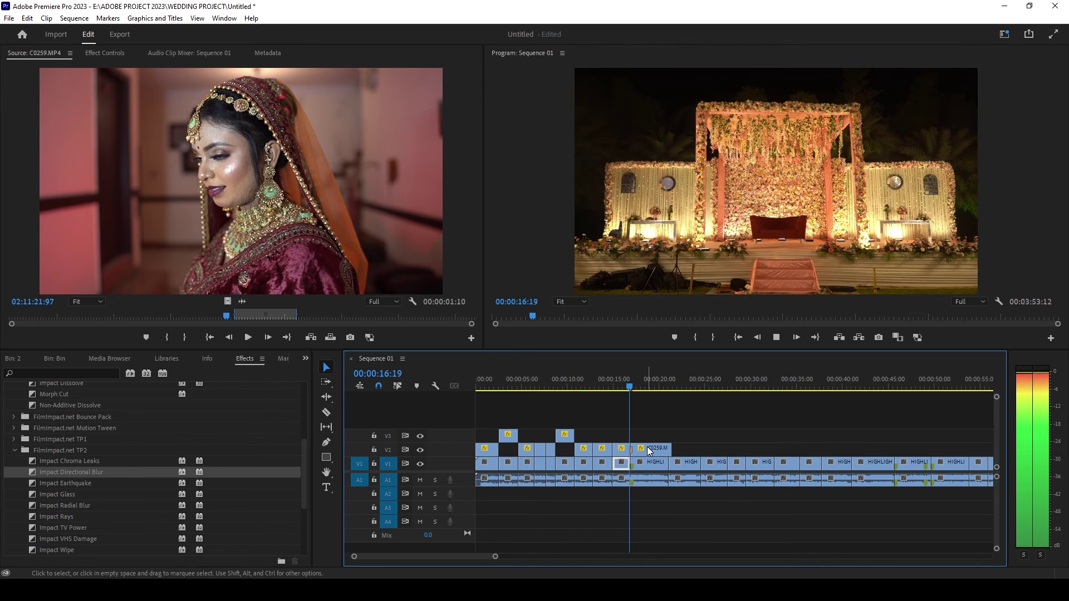
{"action": "key", "text": "space"}
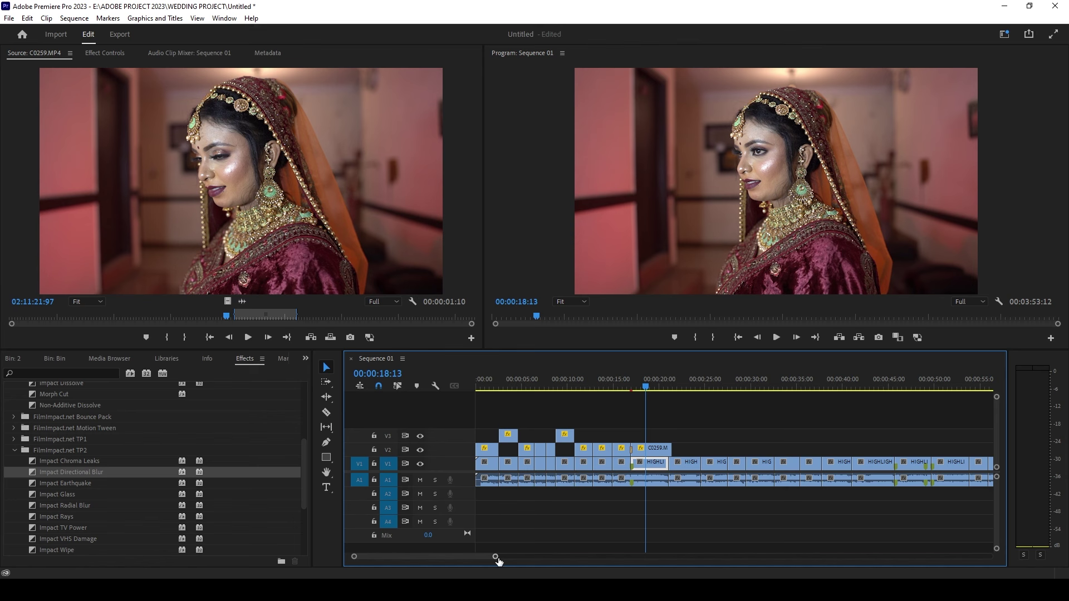
{"action": "left_click_drag", "start_coordinate": [496, 557], "coordinate": [724, 556]}
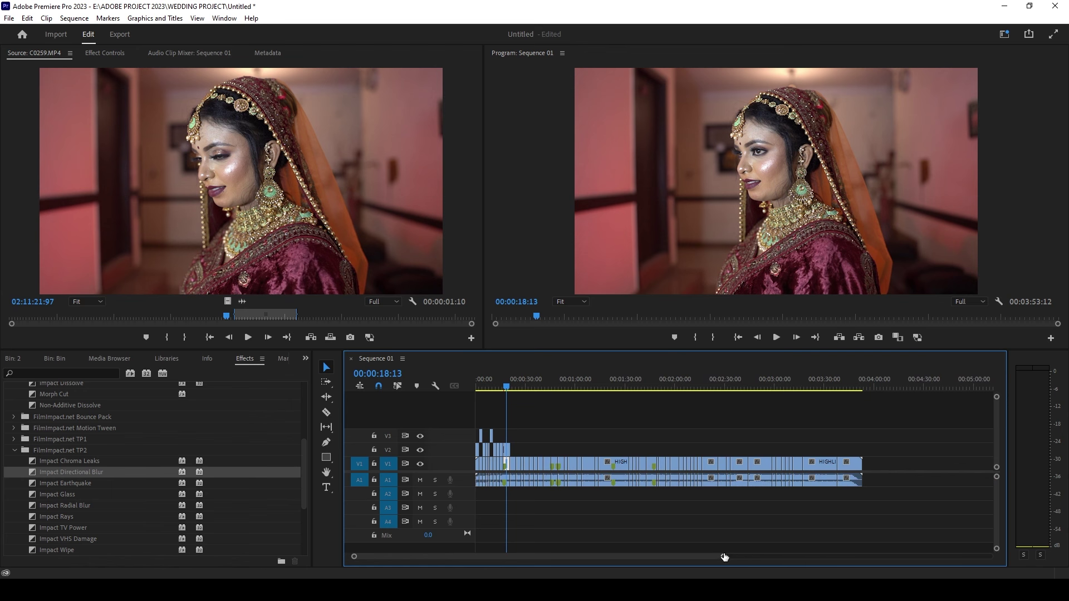